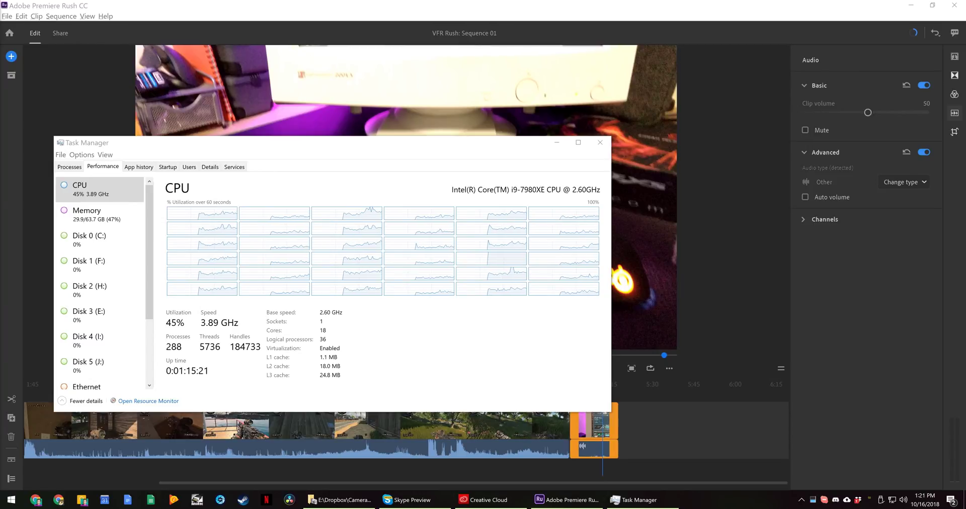
Step: Move Task Manager's CPU window aside and bring Premiere Rush's VFR Sequence 01 to the front
drag(379, 150, 531, 104)
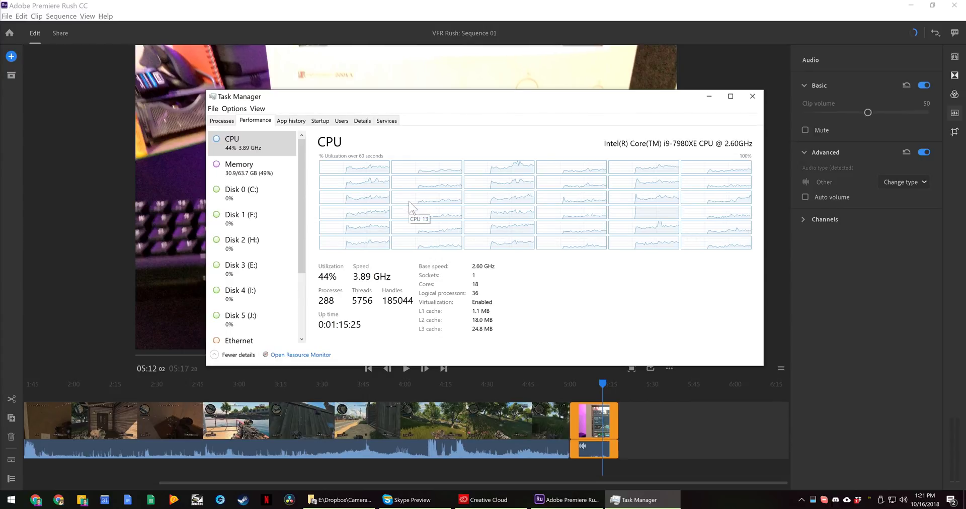
click(468, 12)
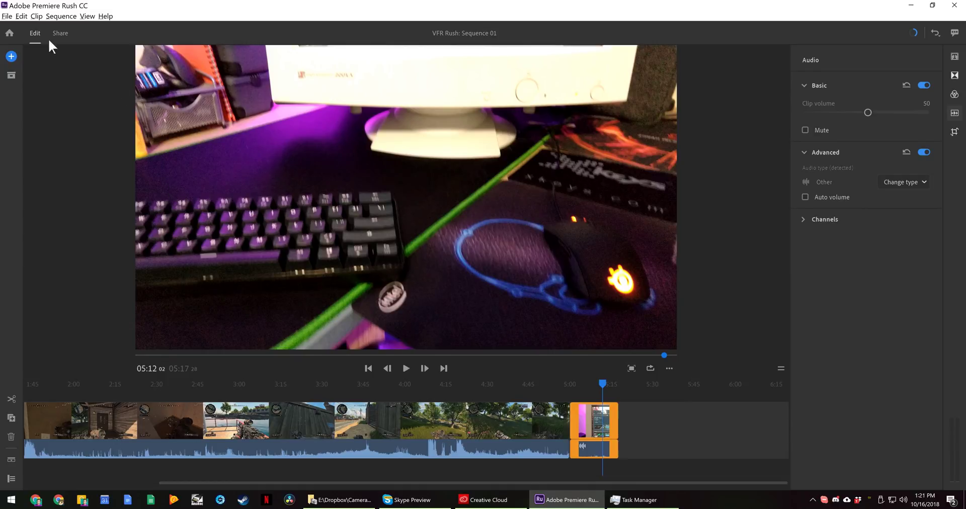
click(21, 16)
click(57, 105)
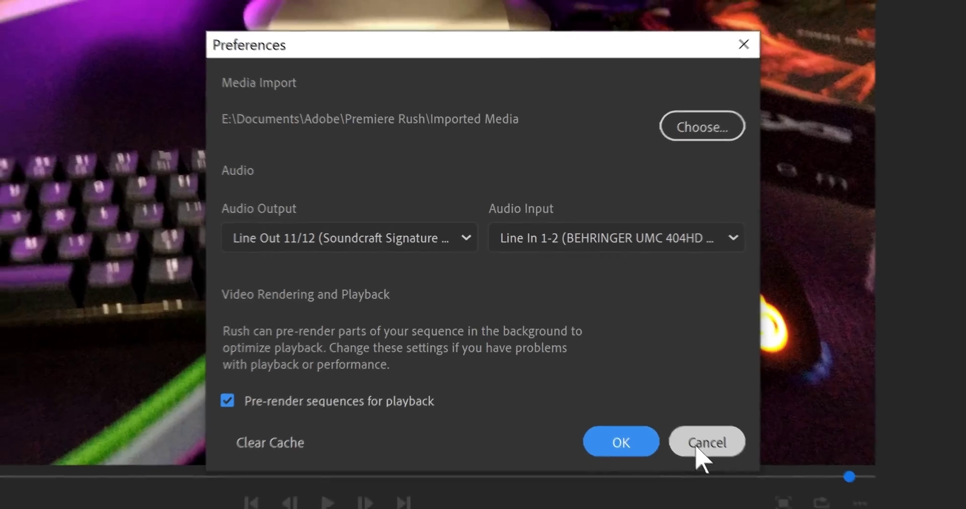
click(720, 457)
key(alt+Tab)
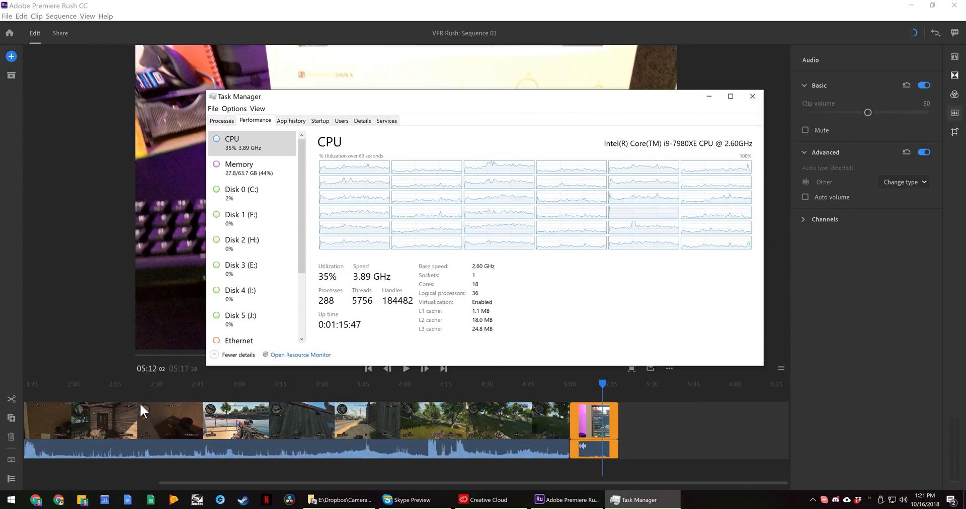
click(340, 500)
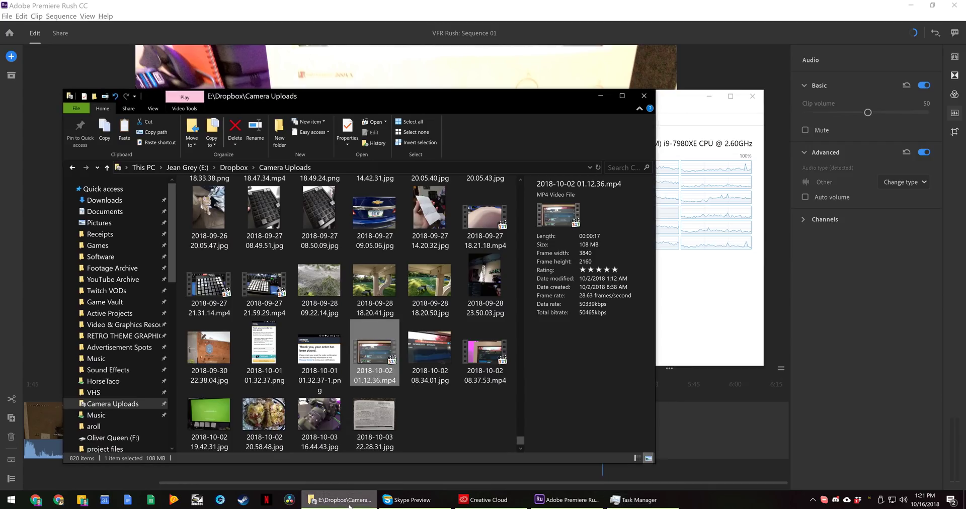
click(669, 96)
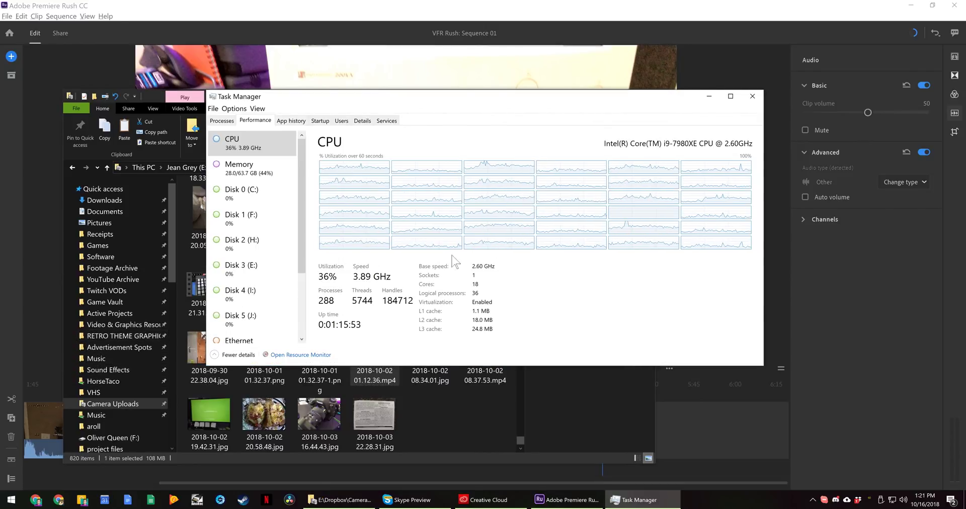
key(alt+Tab)
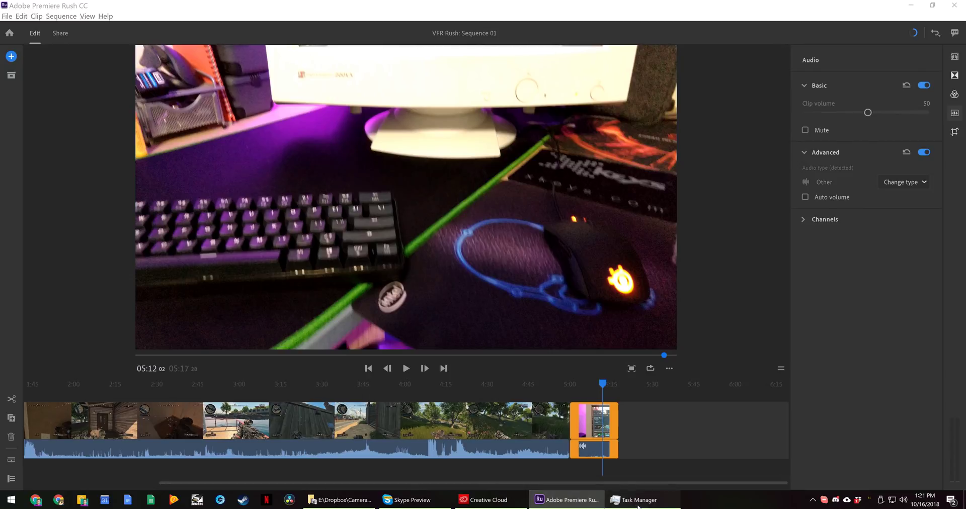
click(636, 500)
Step: Play the gameplay clip from 02:22 to 02:26 at Medium quality and check CPU load
click(134, 405)
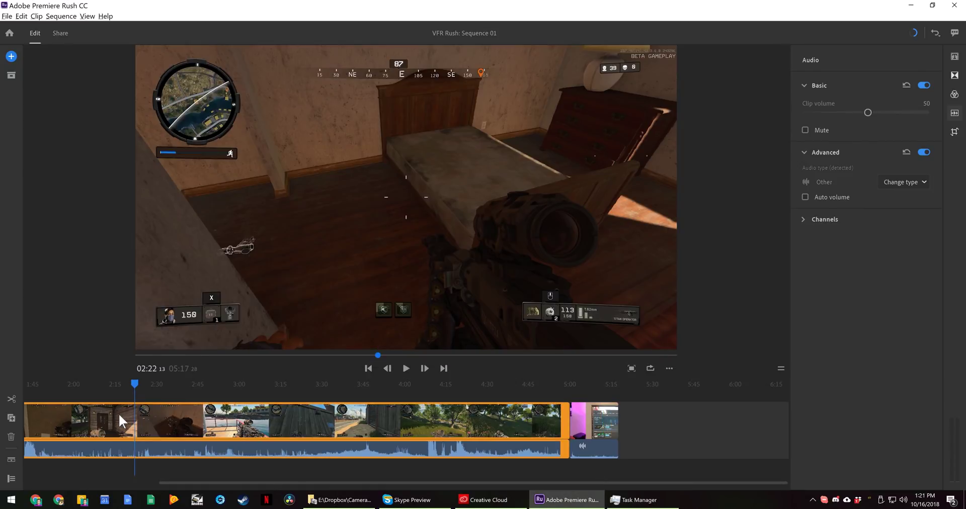
key(space)
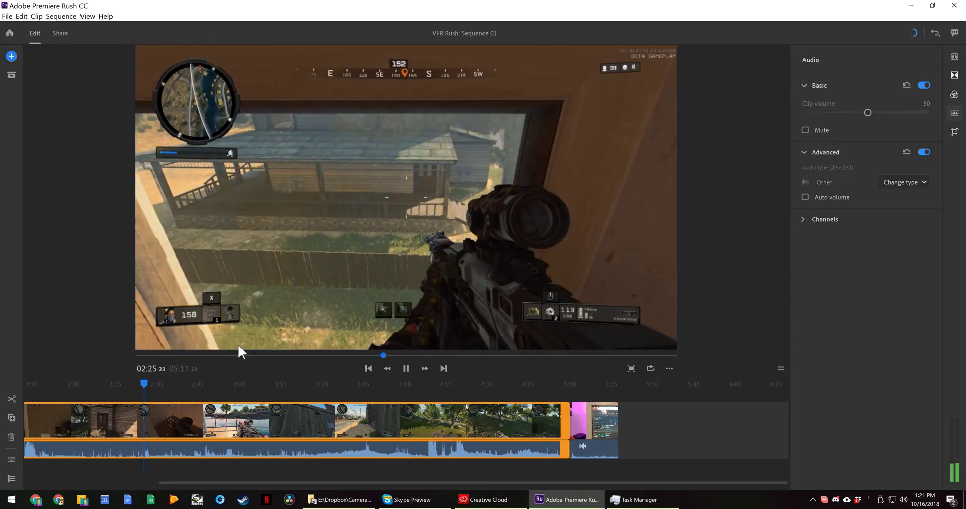
key(space)
click(637, 500)
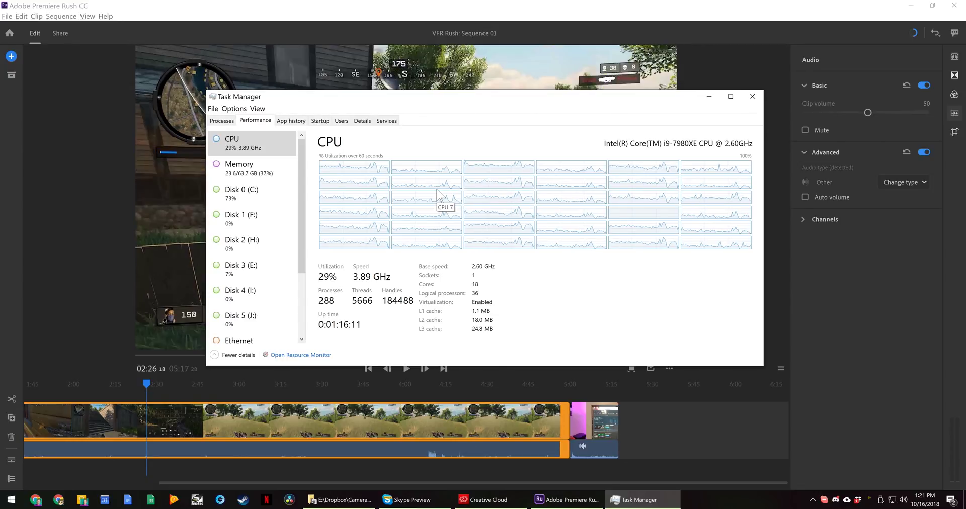
click(148, 404)
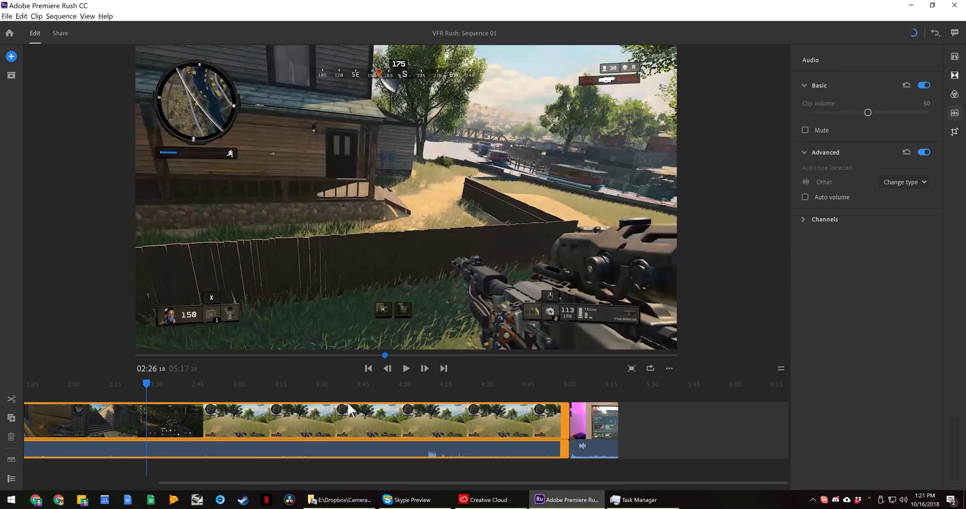
key(space)
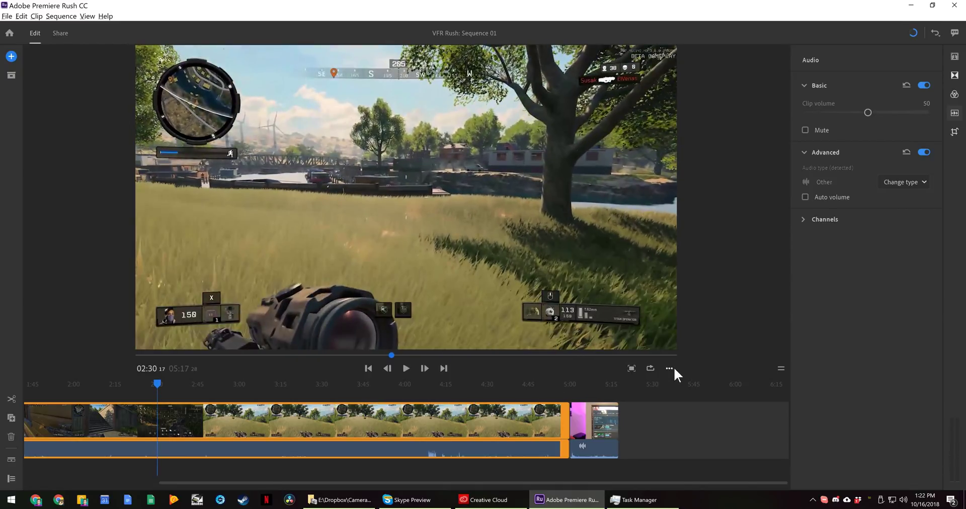
Step: Set Premiere Rush's preview quality to High
click(669, 369)
mouse_move(682, 346)
click(723, 334)
Step: Replay from 02:38 to 02:50 at High quality, check CPU load, then jump to 04:05
click(178, 418)
key(space)
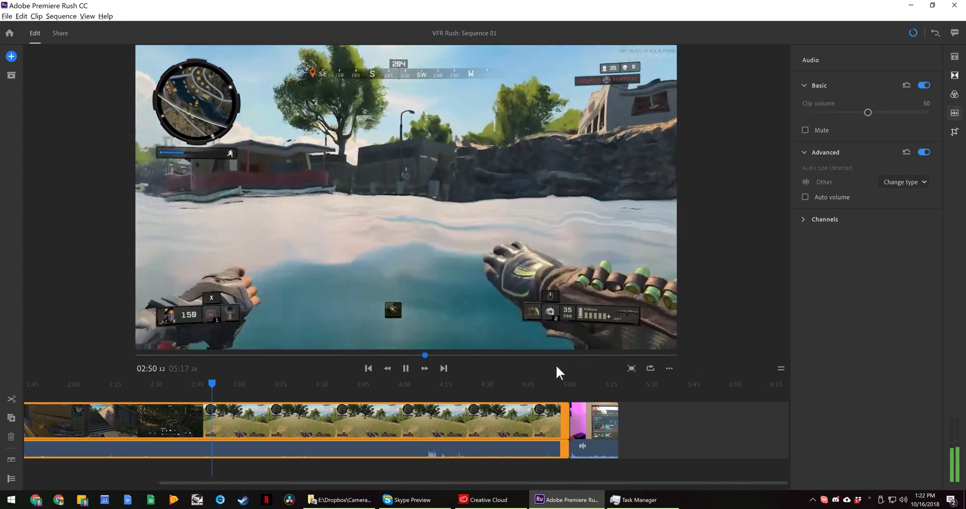
key(space)
click(629, 498)
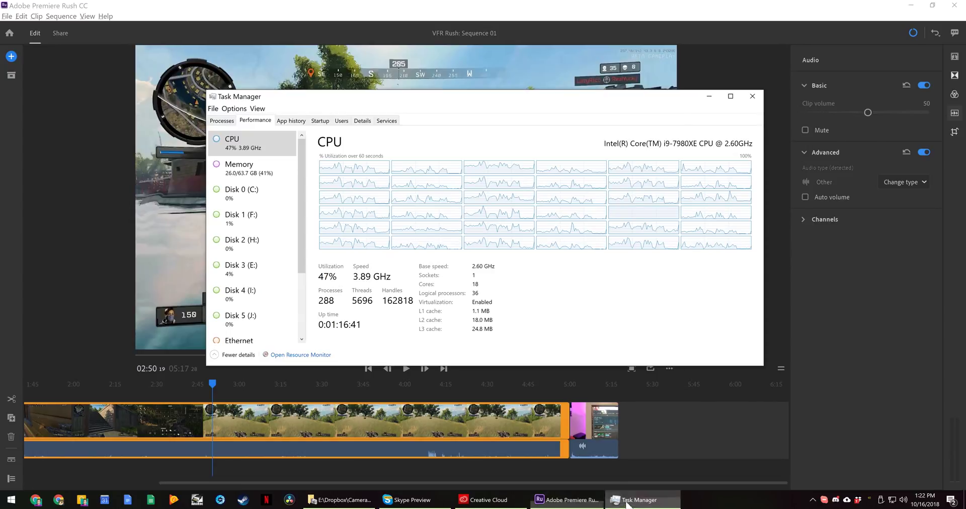
click(480, 419)
click(419, 415)
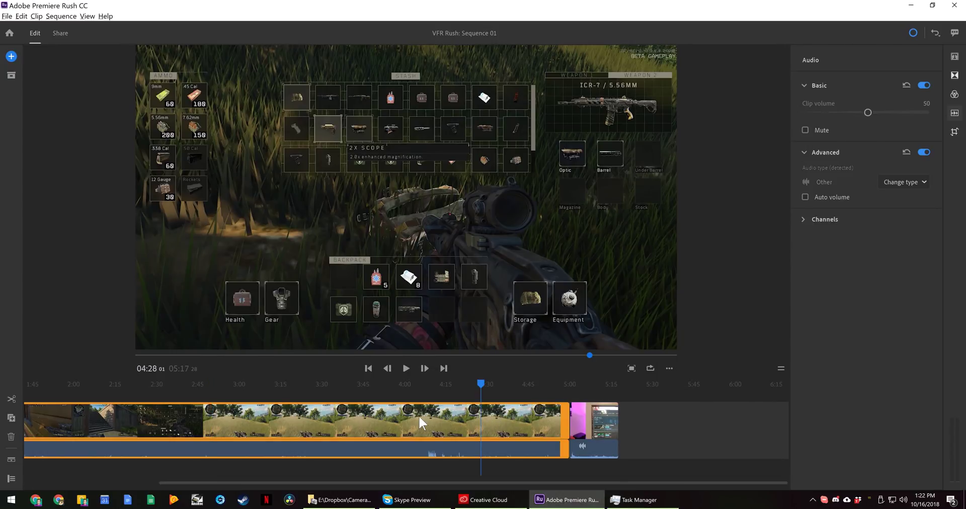
Step: Check the background pre-render option in Edit > Preferences, then bring up the Camera Uploads folder
click(20, 17)
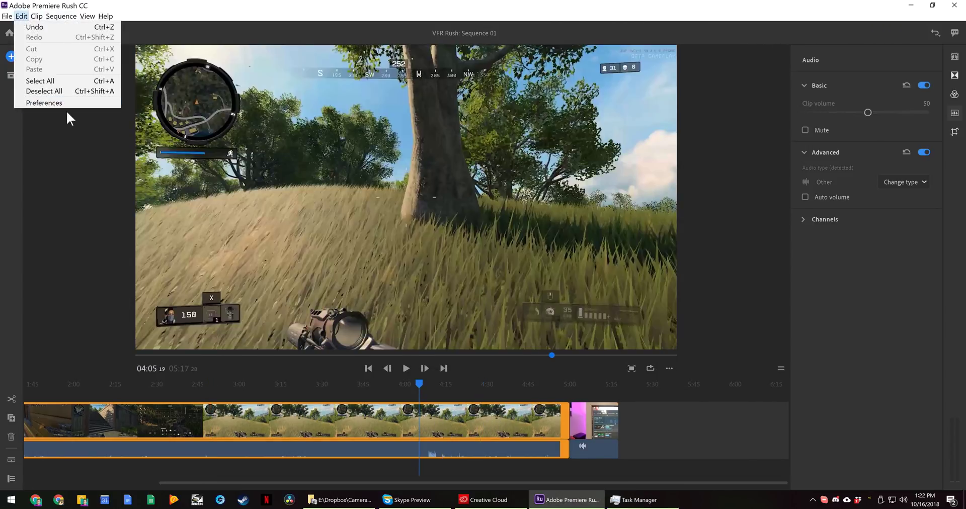
click(66, 103)
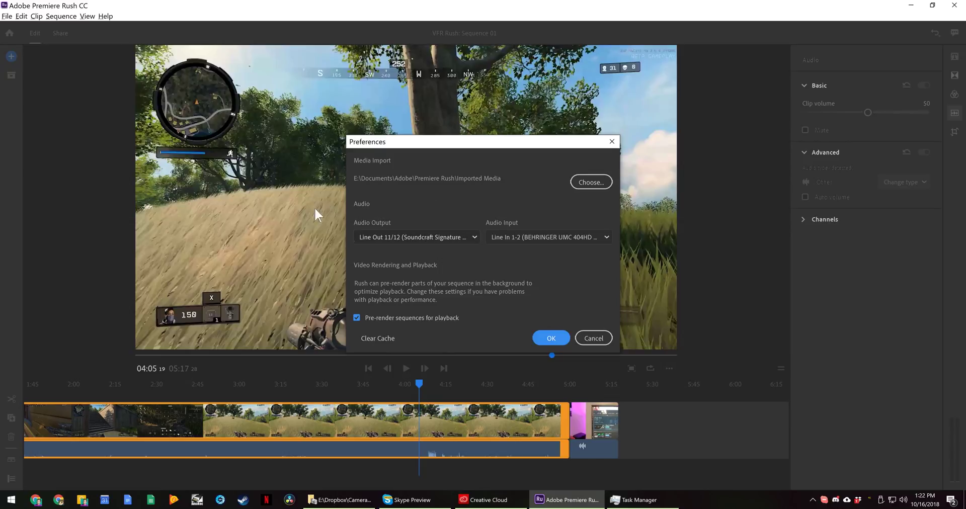
click(347, 501)
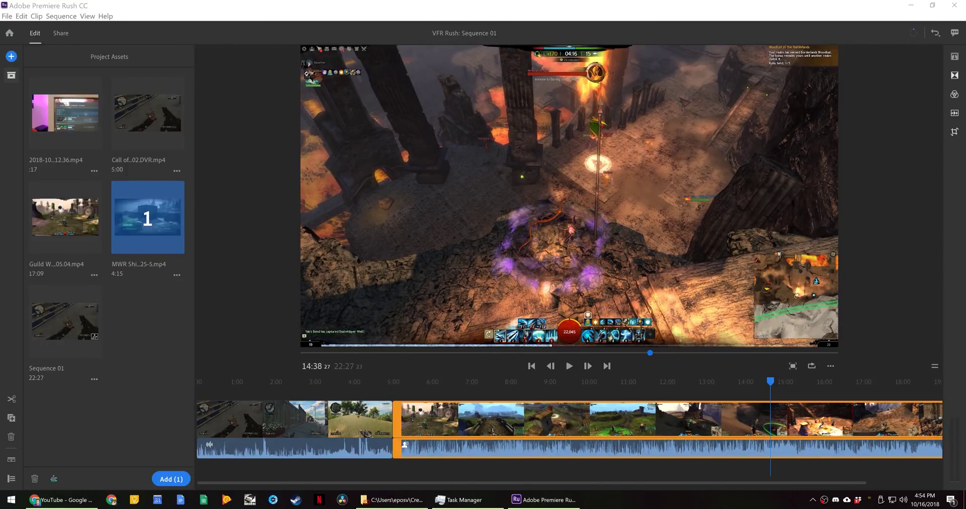
Step: Go from the YouTube video edit page to the channel's Comments page and scroll through them
click(65, 487)
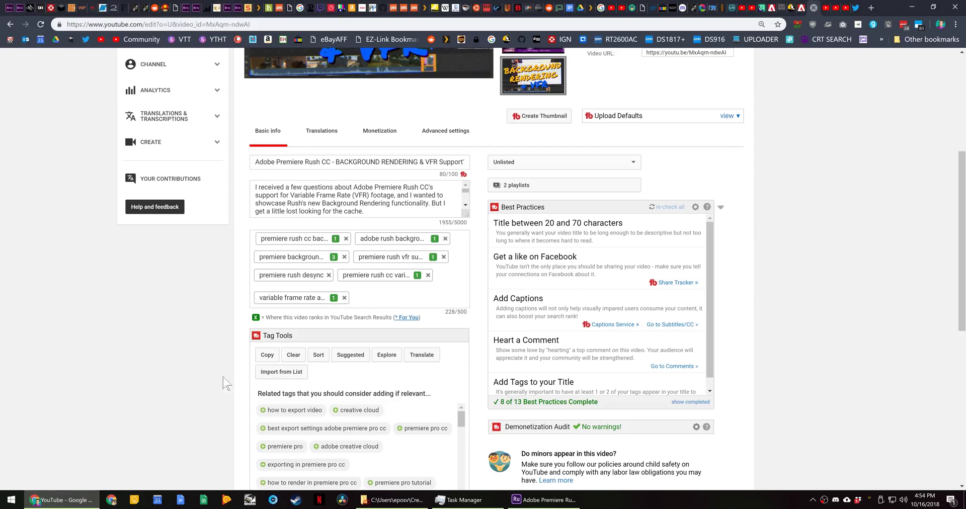
scroll(190, 229, up, 5)
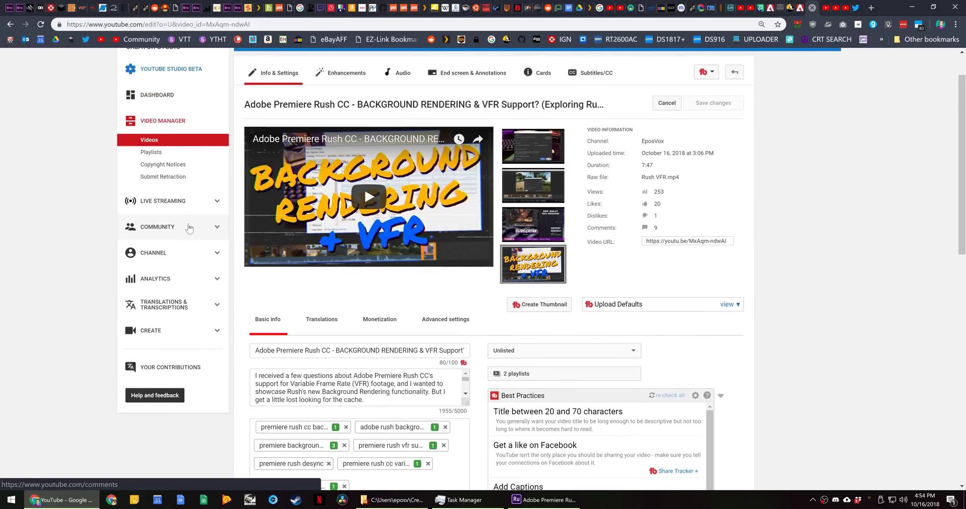
click(189, 229)
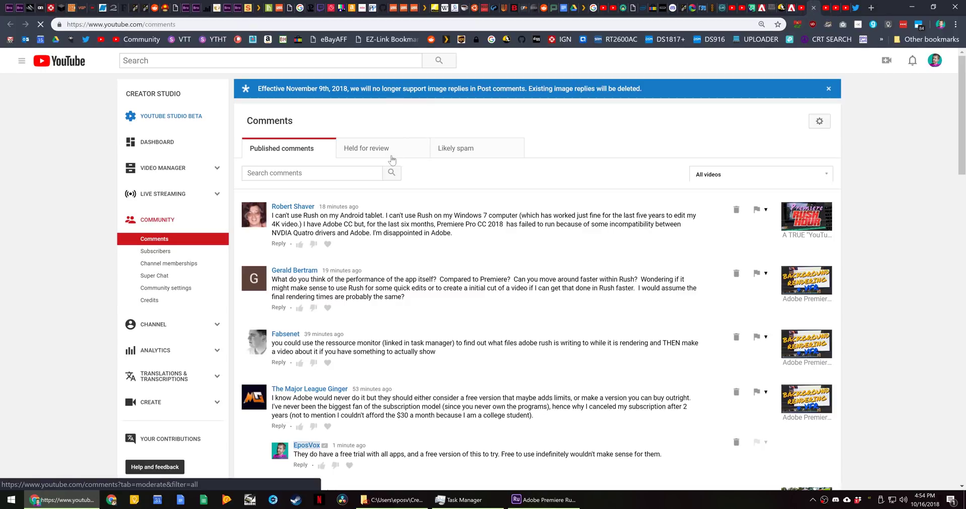
scroll(332, 261, down, 2)
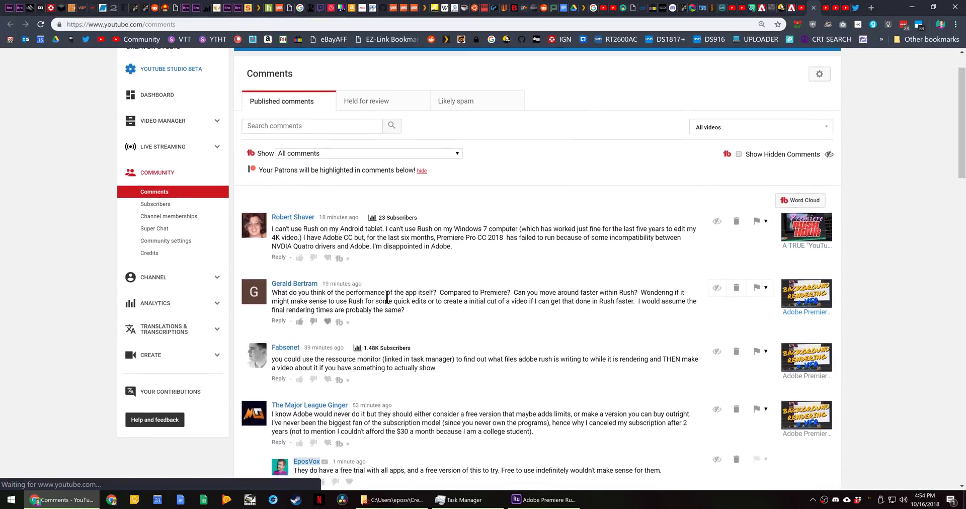
scroll(371, 302, down, 1)
scroll(373, 302, down, 1)
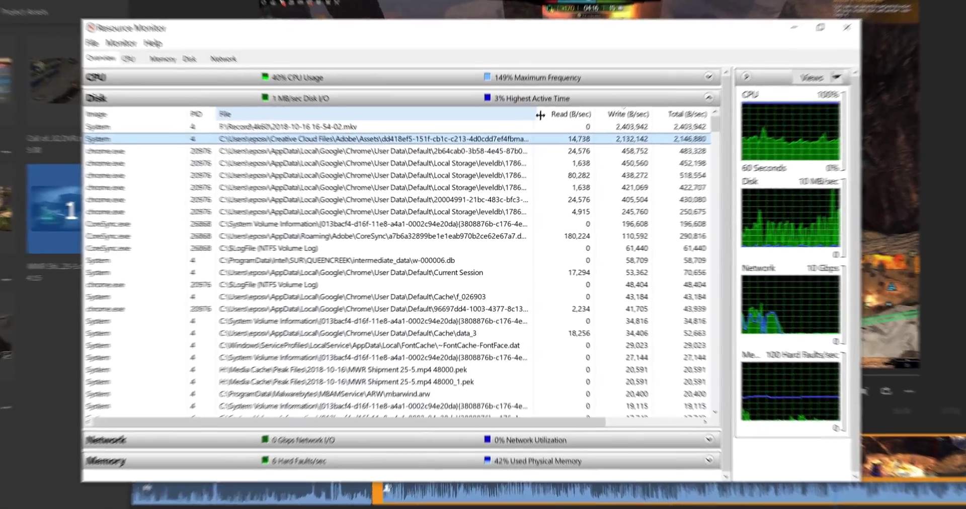
Step: Widen the Disk section's File column for full paths, then narrow it so Total shows
drag(499, 138, 574, 140)
drag(617, 89, 577, 91)
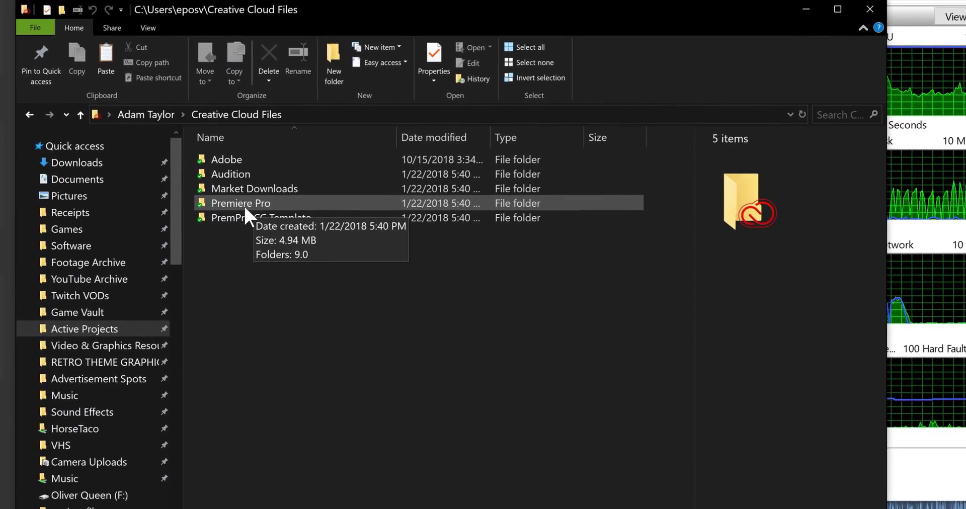
Step: Browse Adobe > Assets to the dd418ef5 cache folder and open MediaInfo for the 2018-10-02 proxy MP4
double_click(231, 159)
double_click(232, 160)
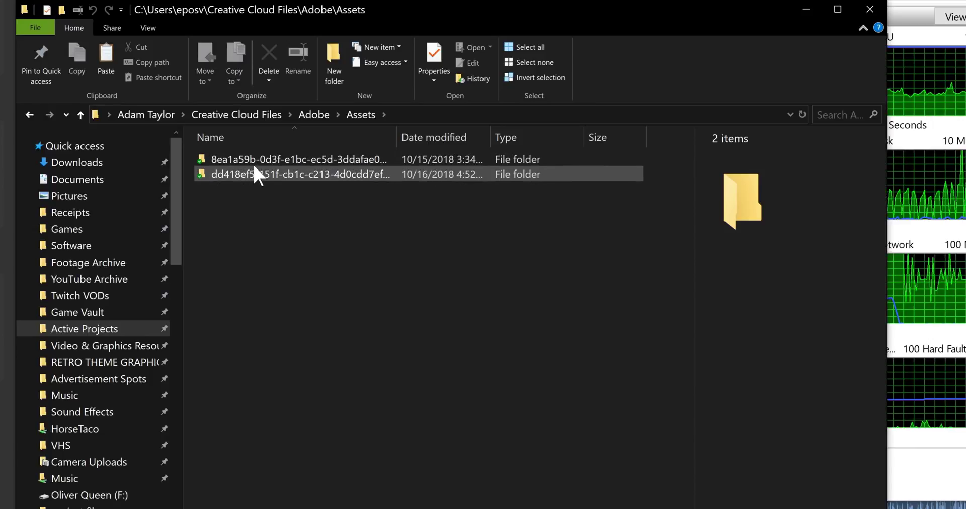
double_click(253, 161)
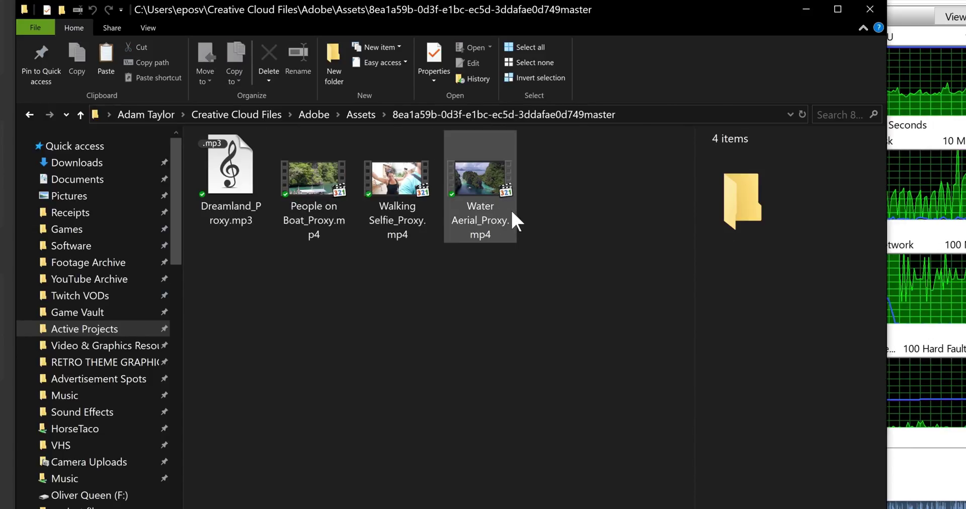
key(alt+Left)
double_click(265, 176)
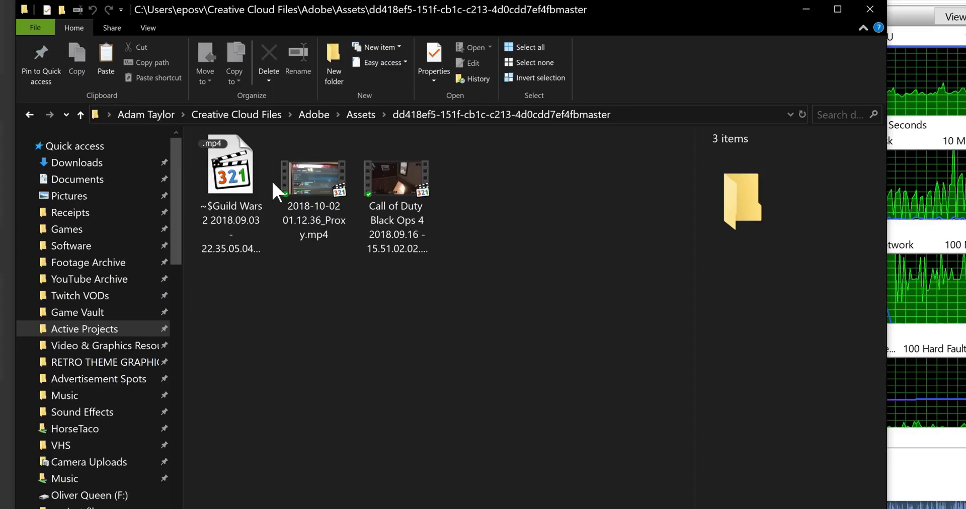
mouse_move(320, 195)
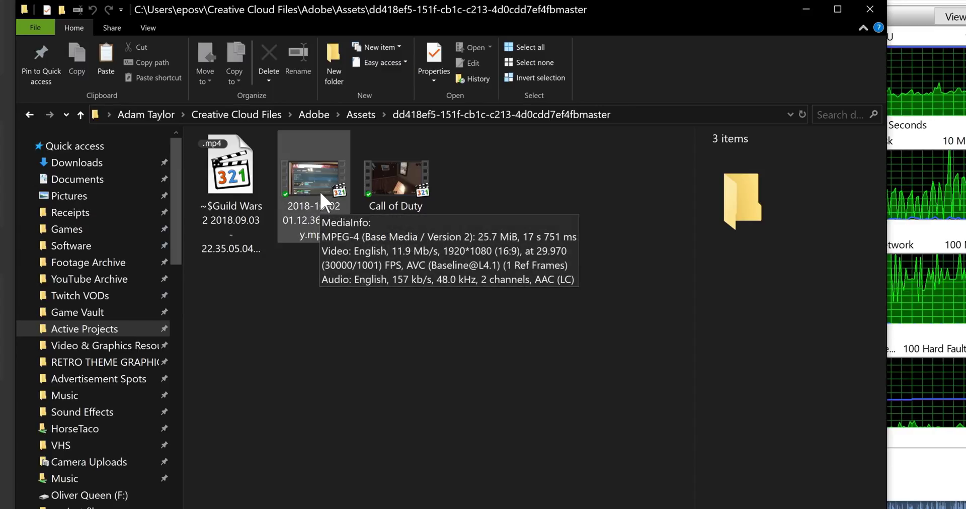
right_click(319, 190)
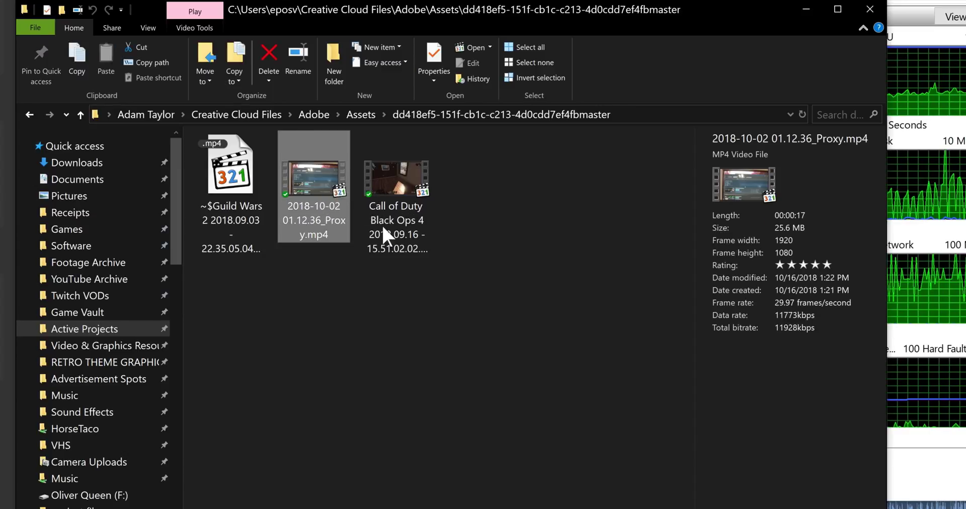
click(394, 115)
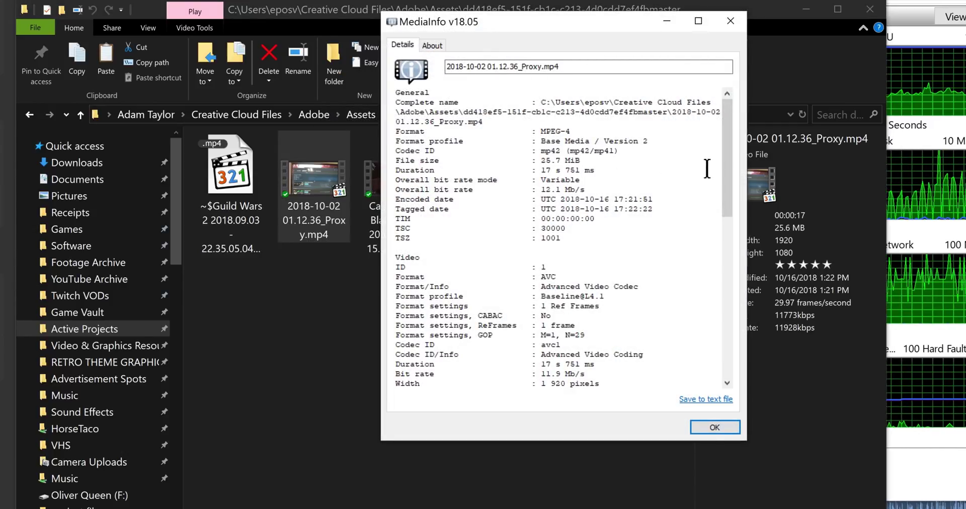
Step: Scroll through the proxy video's MediaInfo report, then close it
drag(728, 174, 688, 123)
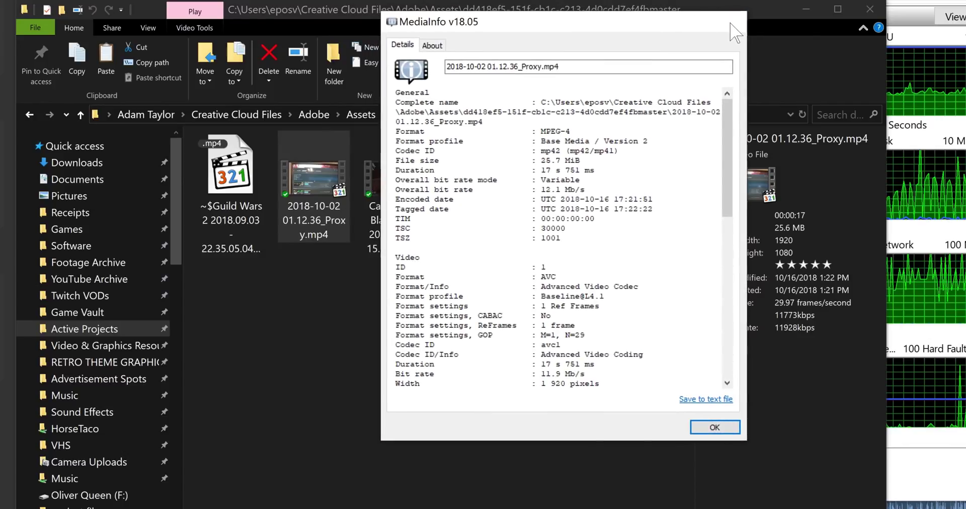
click(731, 24)
Step: Compare Details for the proxy (29.97 fps), Call of Duty (30.00 fps) and Guild Wars videos
click(383, 198)
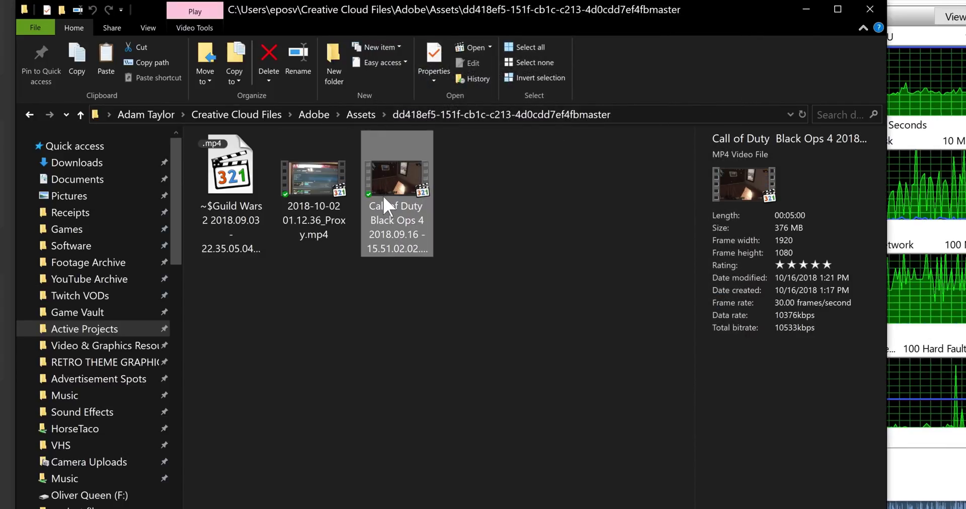
click(347, 195)
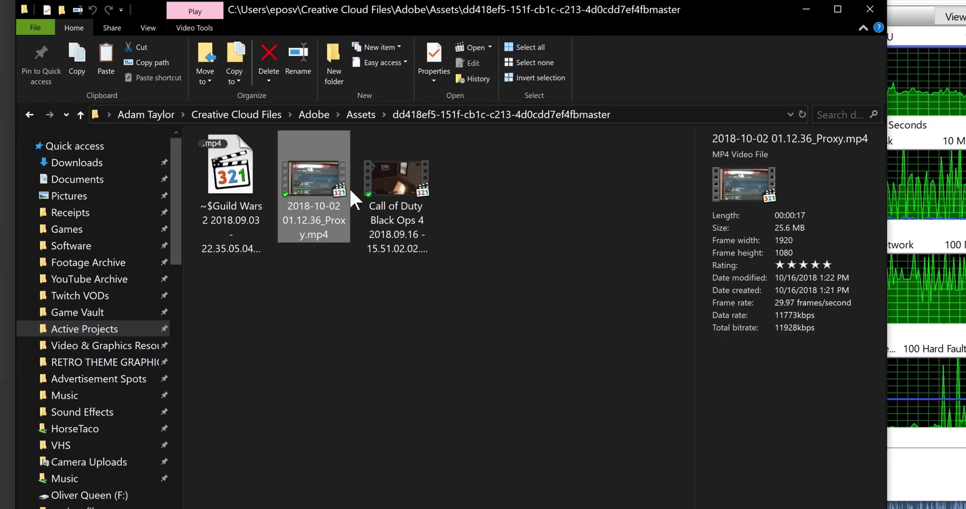
click(393, 179)
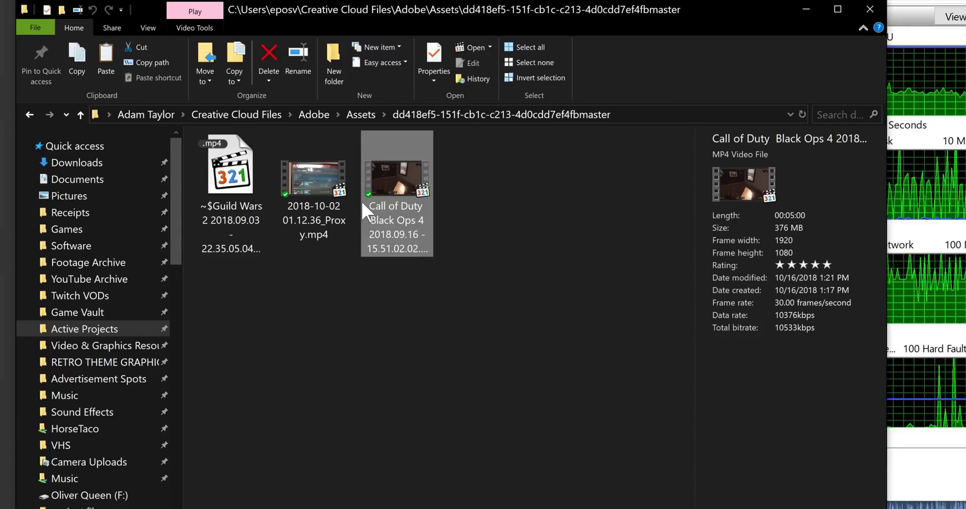
click(341, 190)
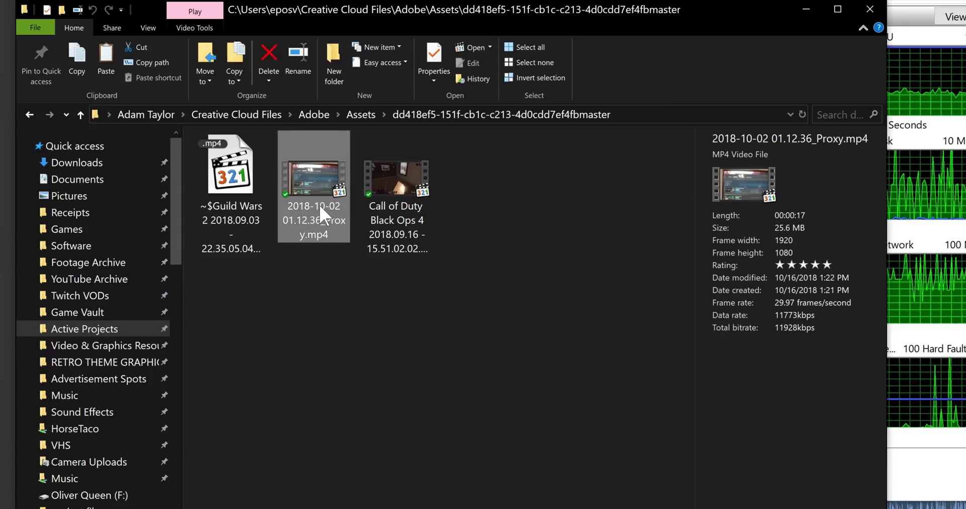
click(264, 198)
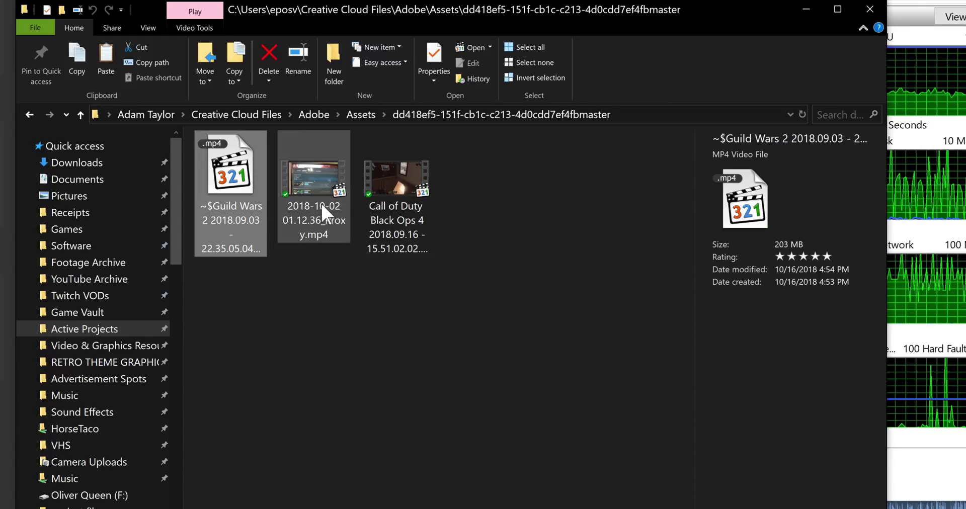
click(388, 193)
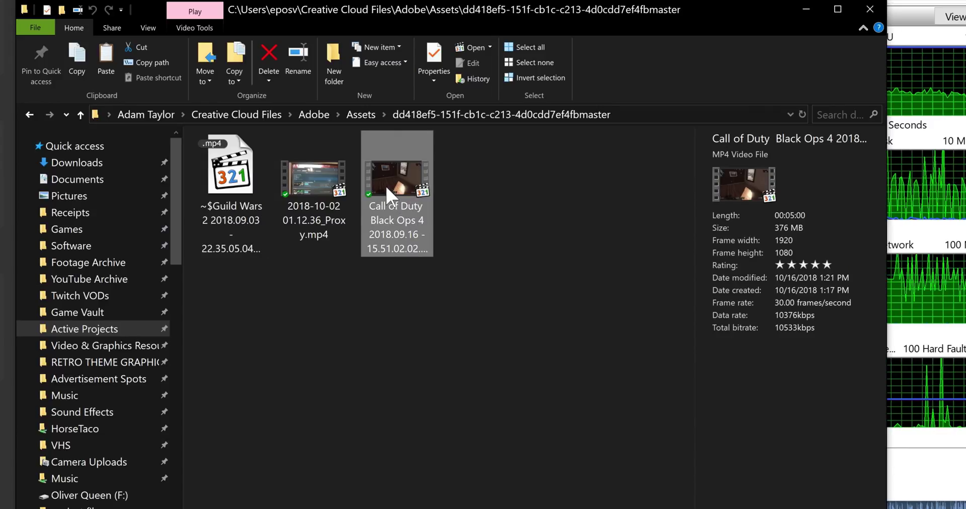
mouse_move(387, 188)
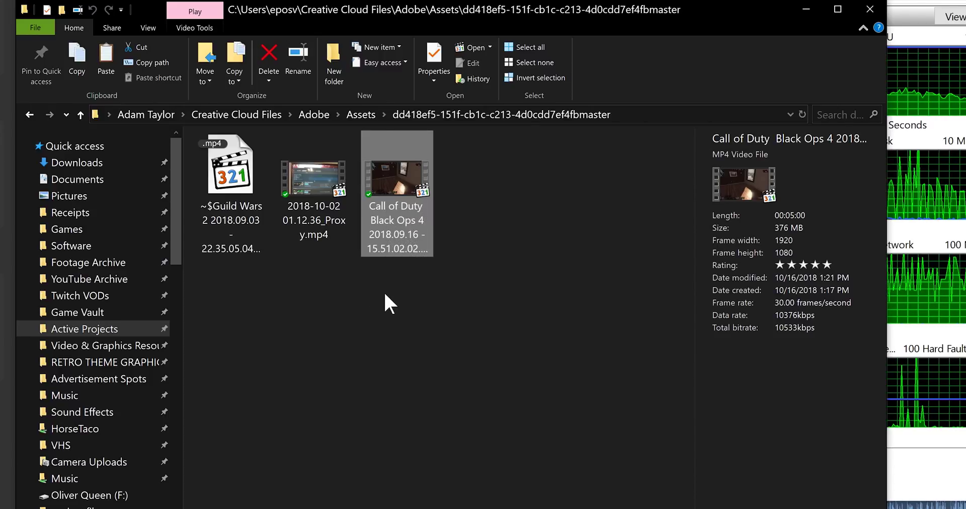
click(347, 209)
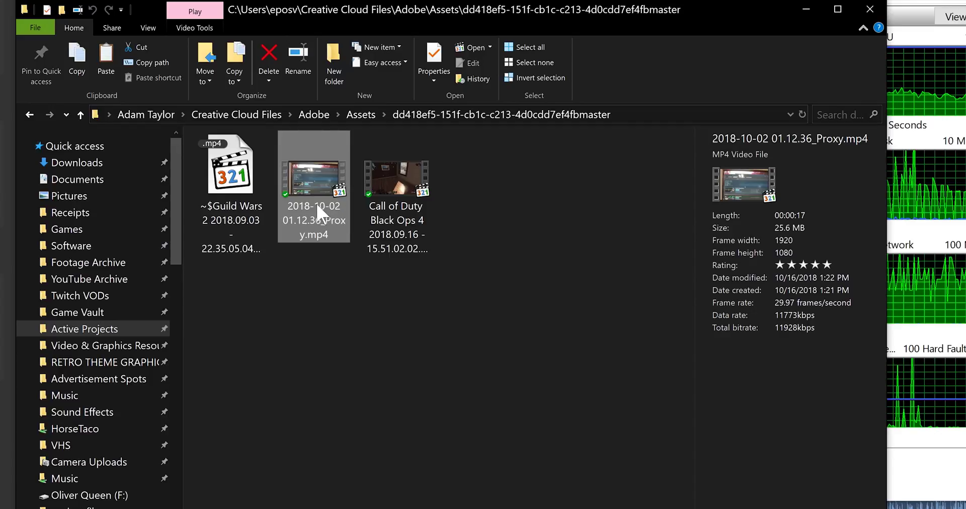
mouse_move(320, 198)
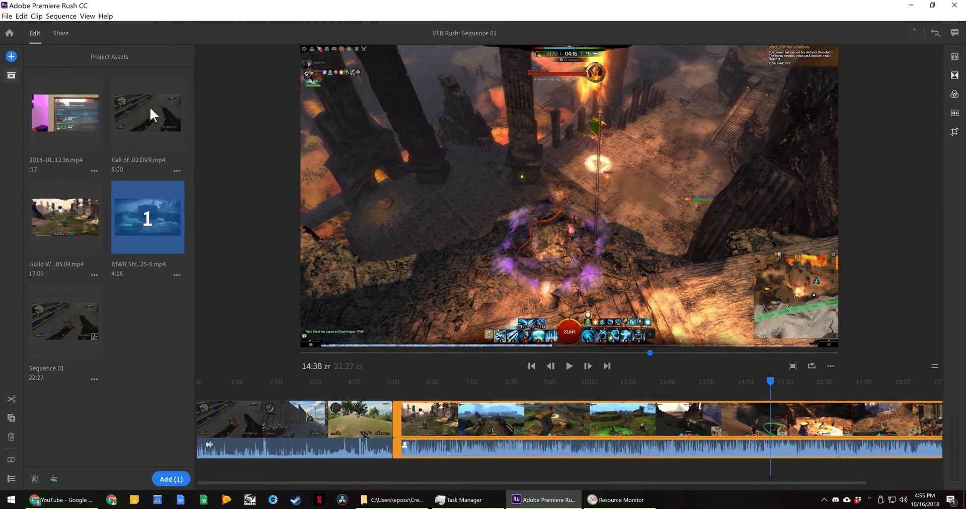
Step: Start a new Premiere Rush project named 'test'
click(7, 16)
mouse_move(14, 28)
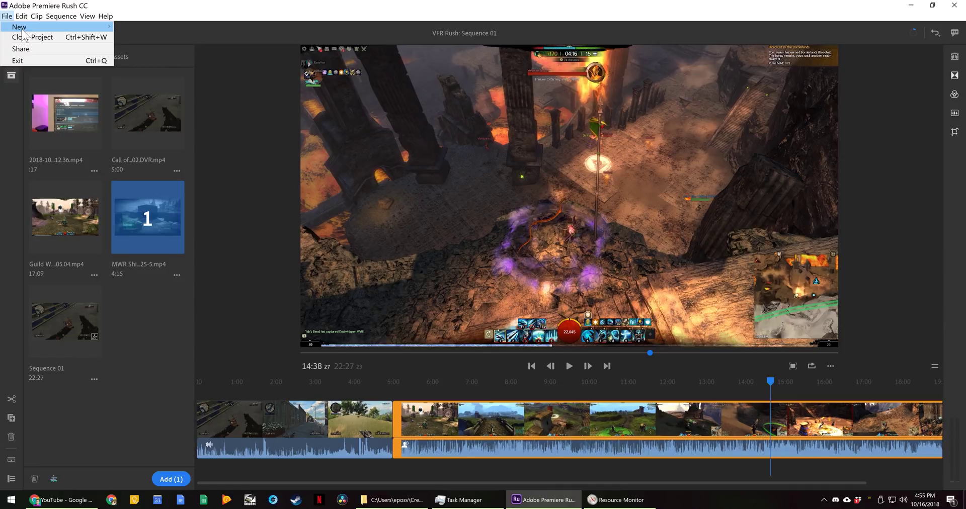
click(136, 28)
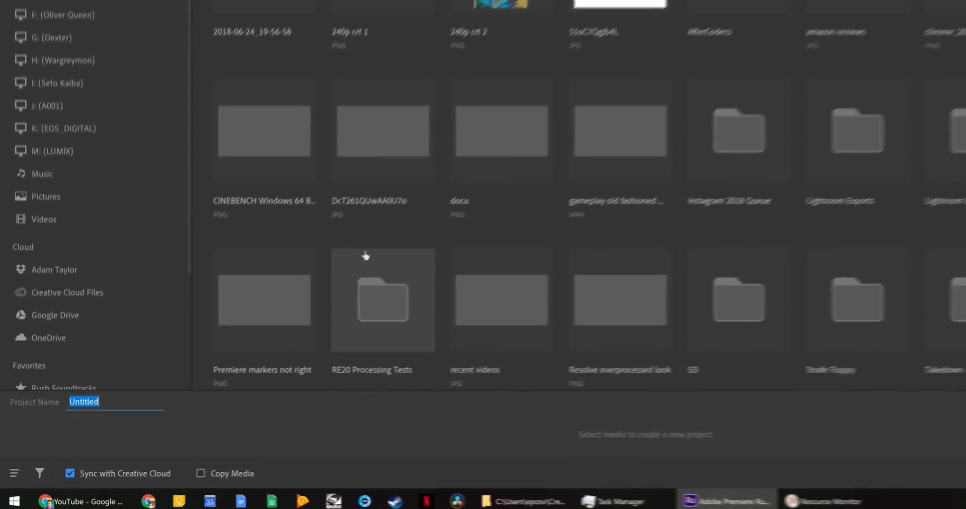
text(test)
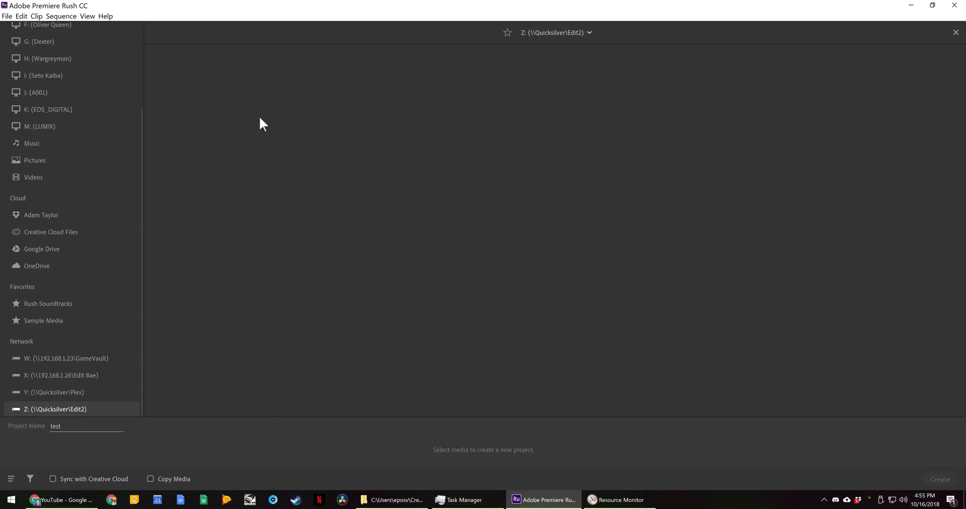
Step: Pick the MWR Shipment 25-5 clip from Z: > Active Projects and create the project
double_click(217, 100)
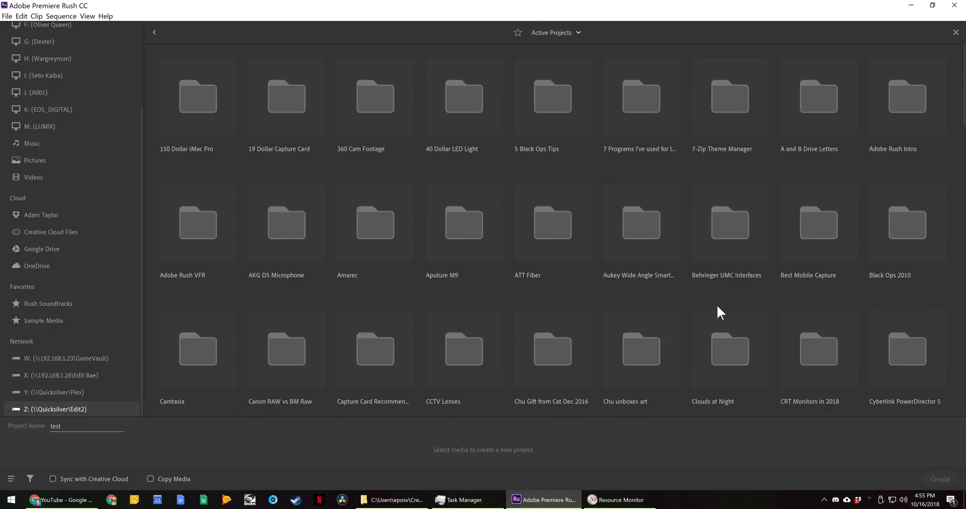
scroll(716, 307, down, 15)
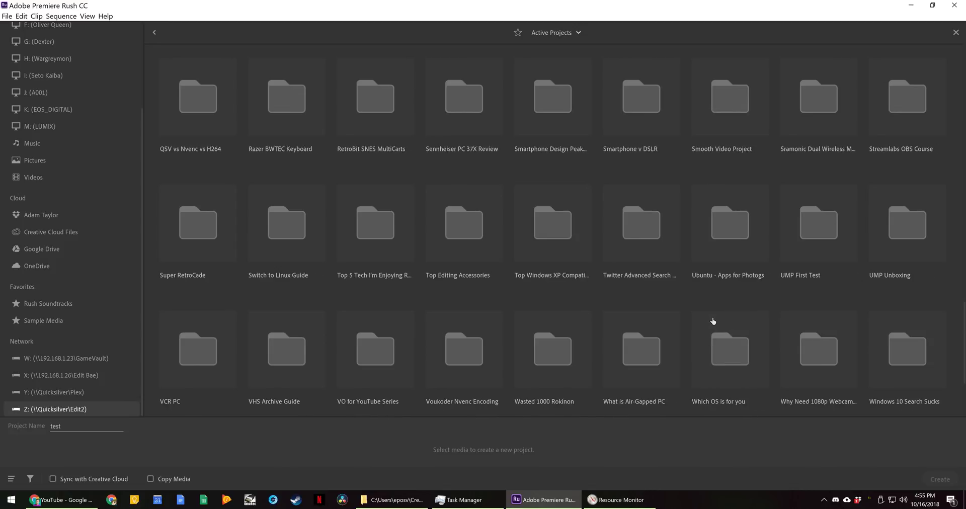
scroll(713, 321, down, 3)
scroll(713, 320, up, 15)
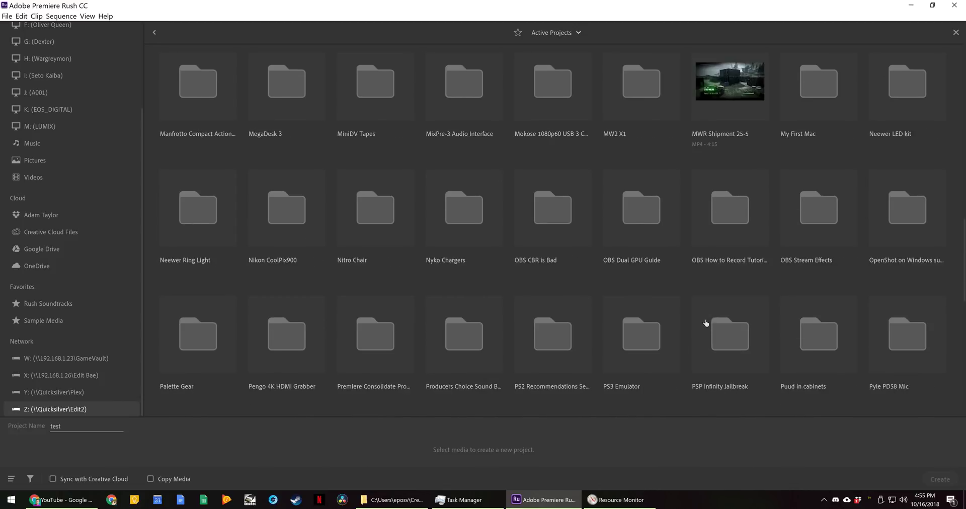
scroll(701, 317, down, 6)
scroll(723, 156, down, 2)
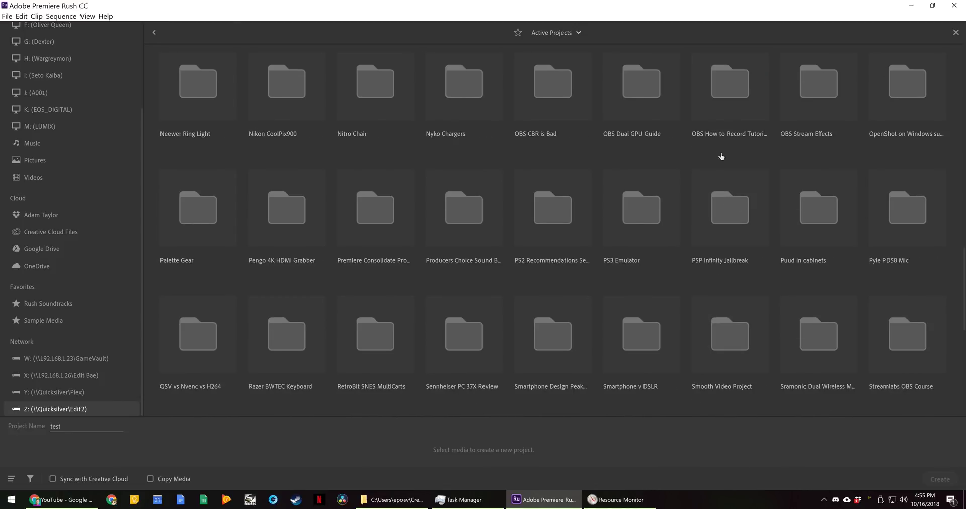
scroll(723, 160, up, 2)
click(722, 151)
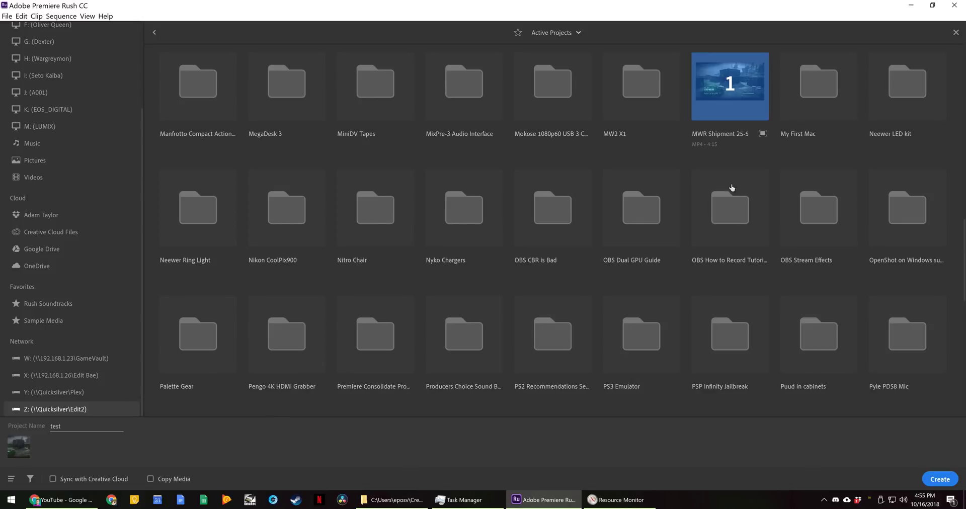
click(952, 480)
click(618, 499)
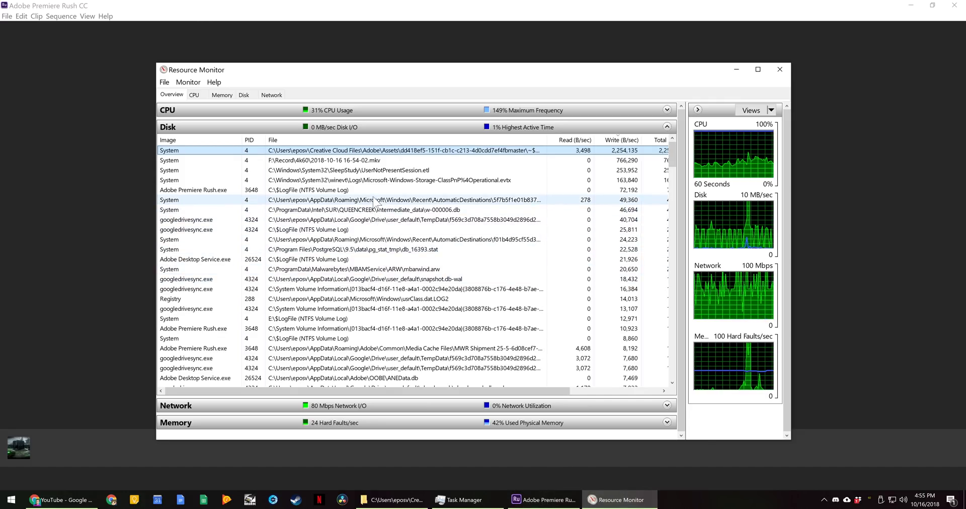
Step: Dismiss the Google Drive notification and bring up Resource Monitor's disk writes filtered to Premiere Rush
click(55, 17)
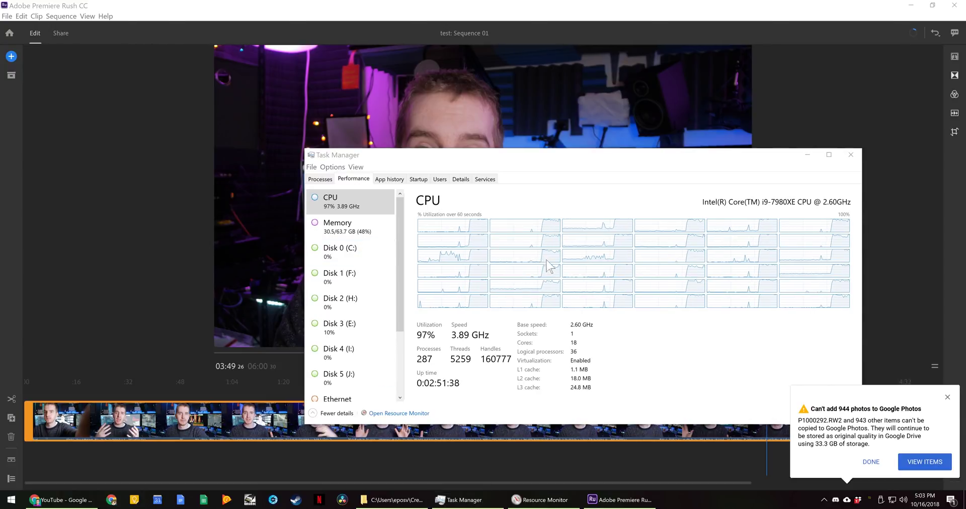
click(871, 462)
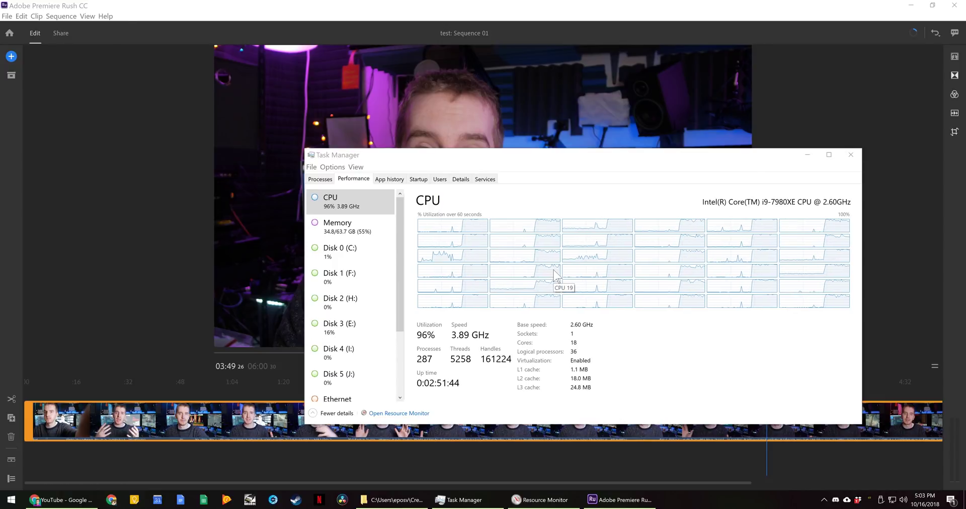
click(539, 500)
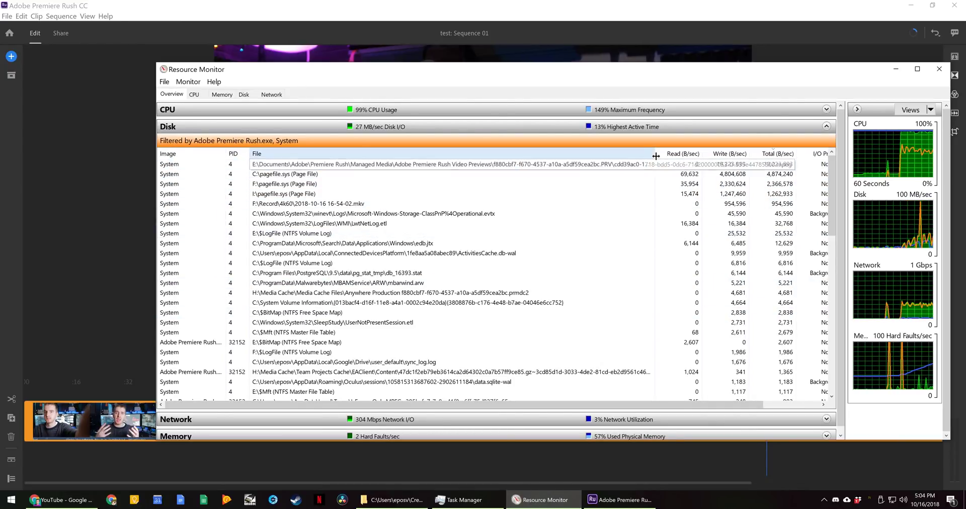
Step: Widen Resource Monitor's File column to show the preview .mpeg's full path, then switch to File Explorer
drag(657, 155, 826, 160)
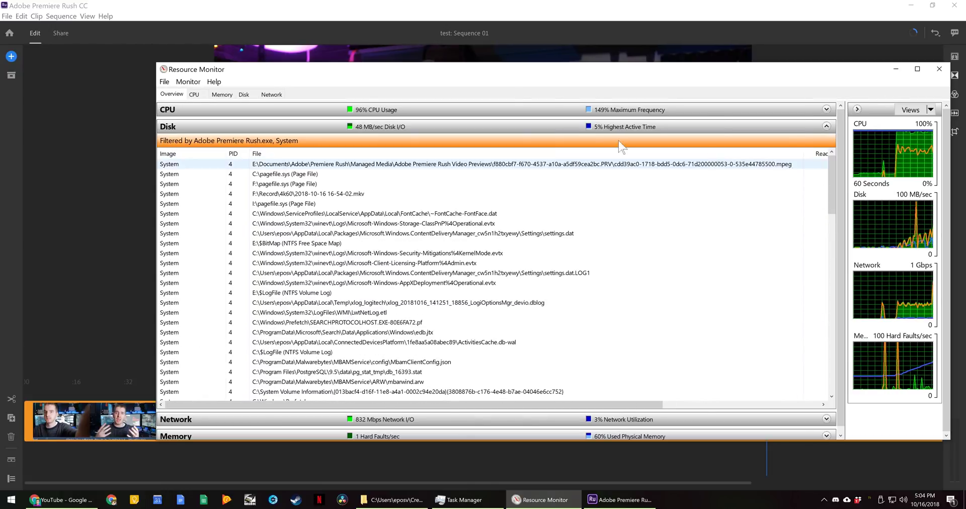
click(376, 165)
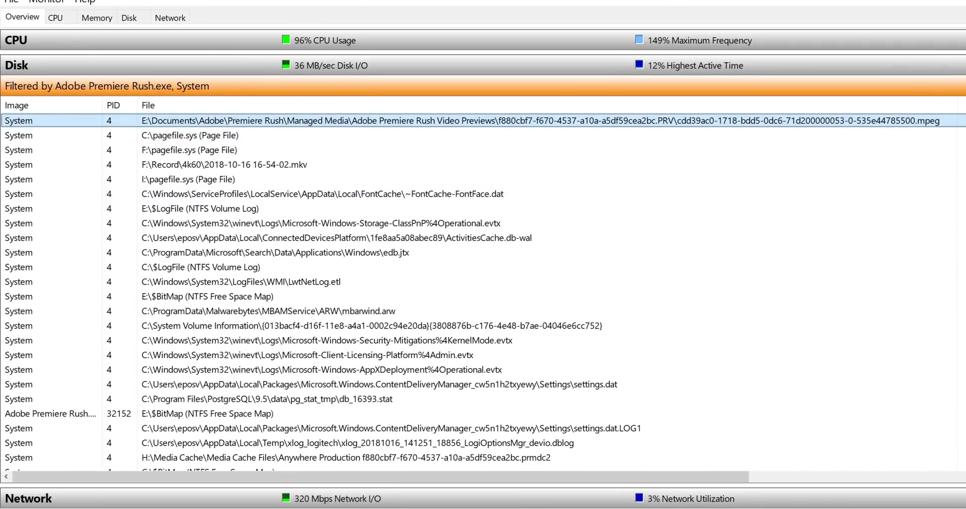
key(alt+Tab)
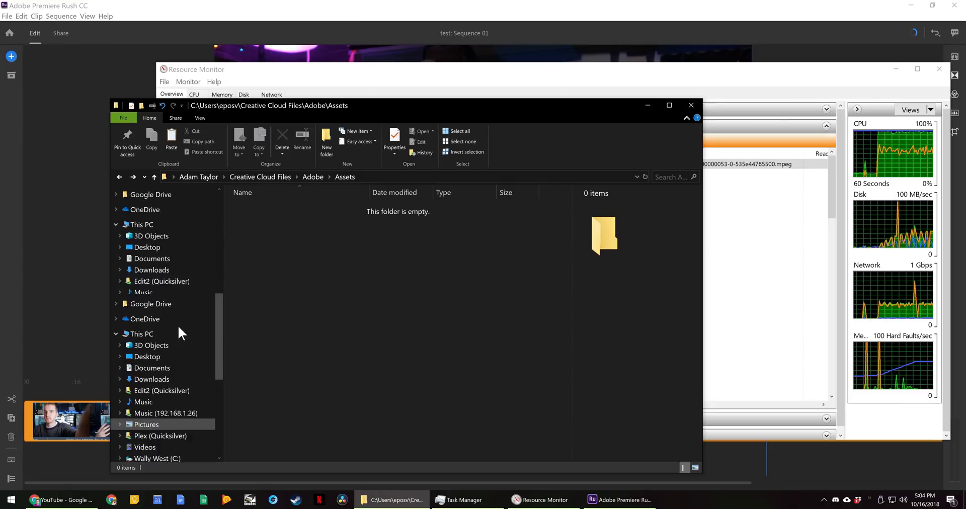
scroll(178, 326, up, 5)
scroll(176, 332, down, 10)
Step: Browse Documents > Adobe > Premiere Rush > Managed Media > Adobe Premiere Rush Video Previews
click(164, 313)
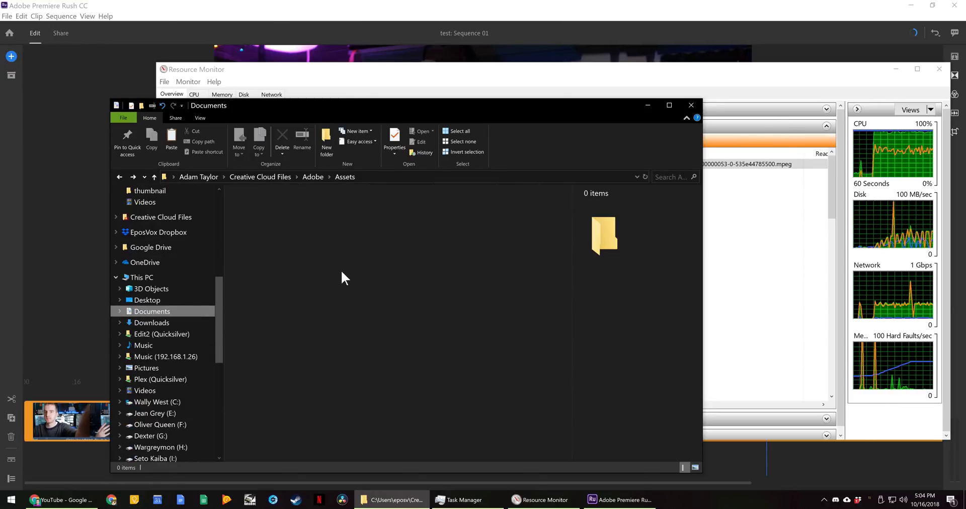
click(256, 238)
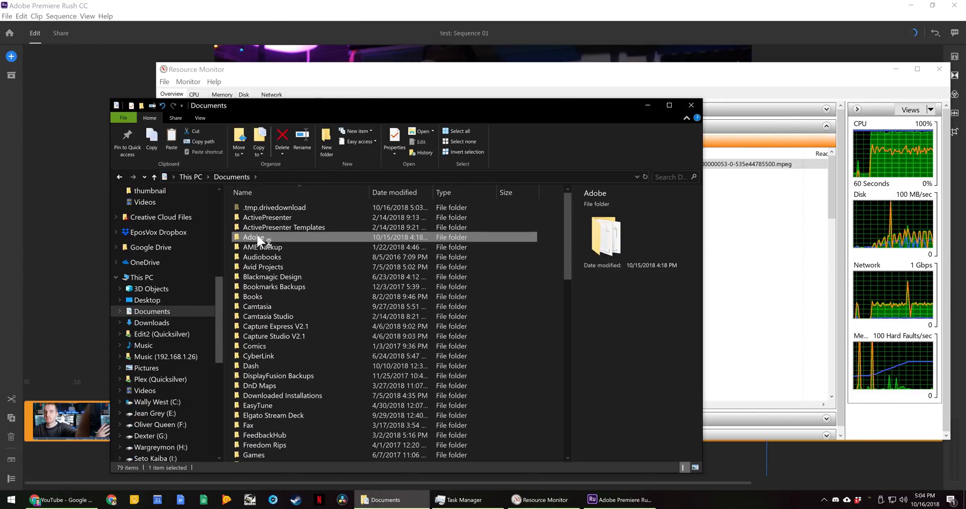
double_click(258, 237)
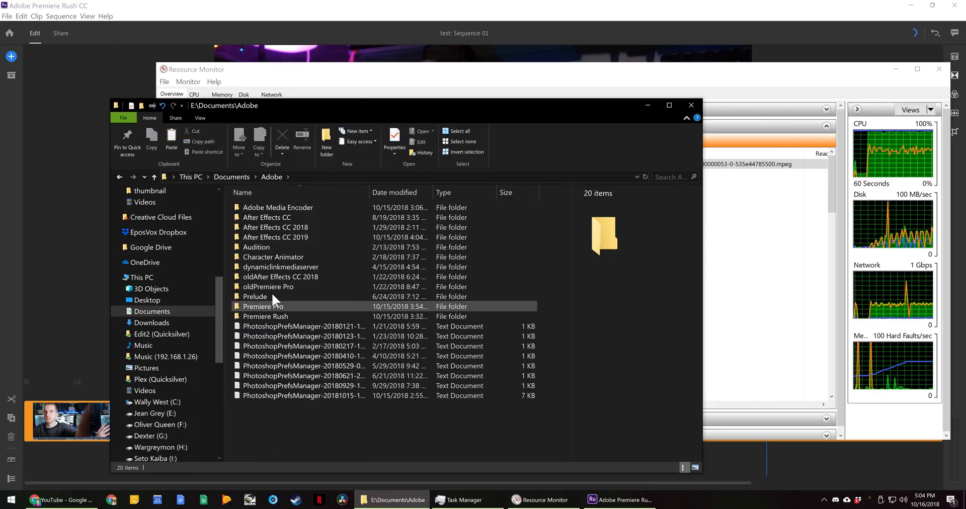
double_click(274, 317)
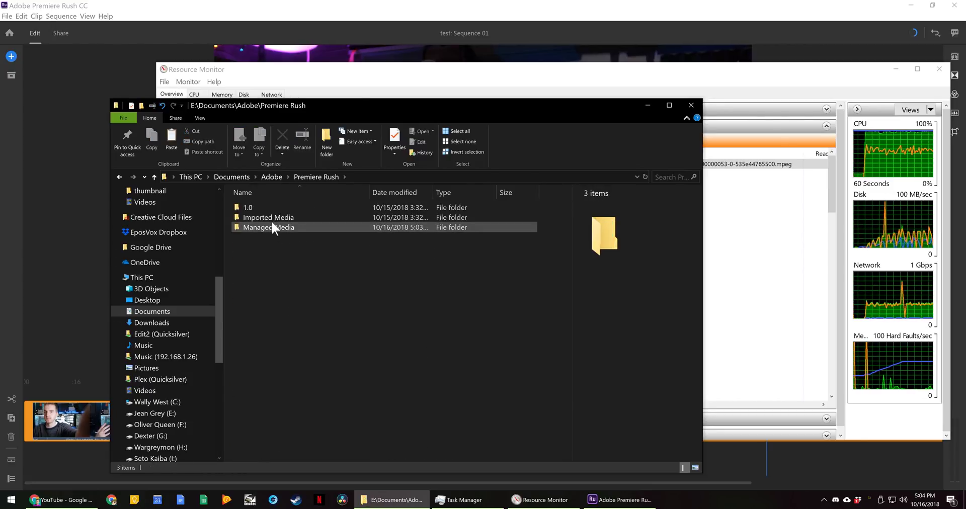
double_click(273, 225)
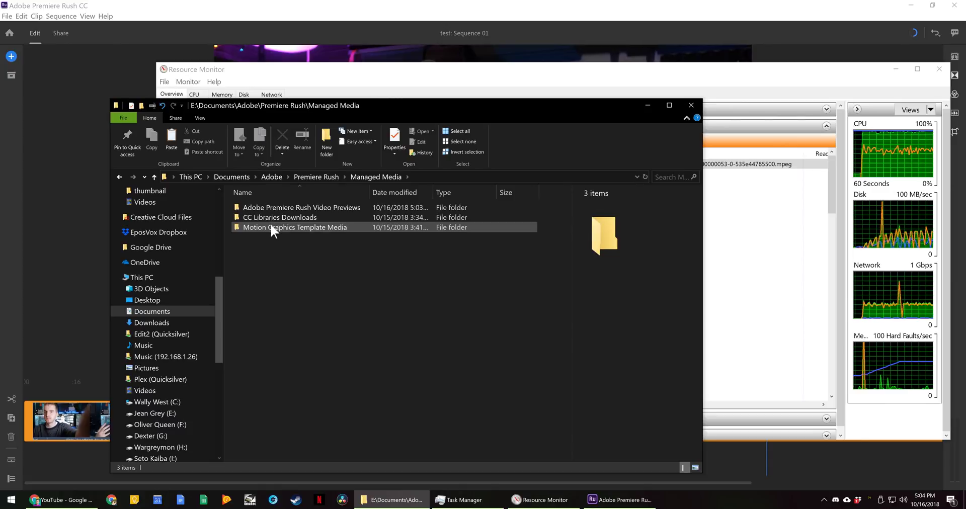
double_click(273, 207)
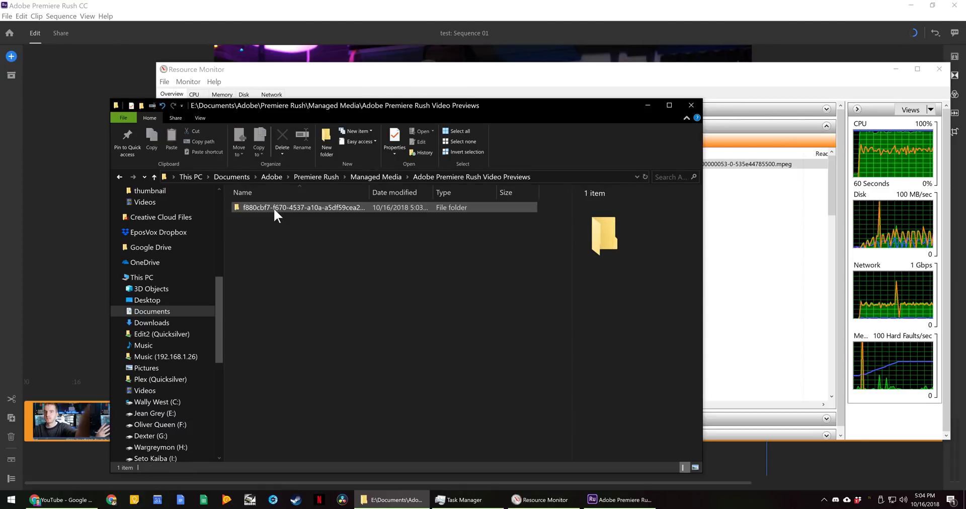
Step: Open the preview's .PRV folder, select the 1.63 GB MPEG, and return to Resource Monitor
key(alt+Tab)
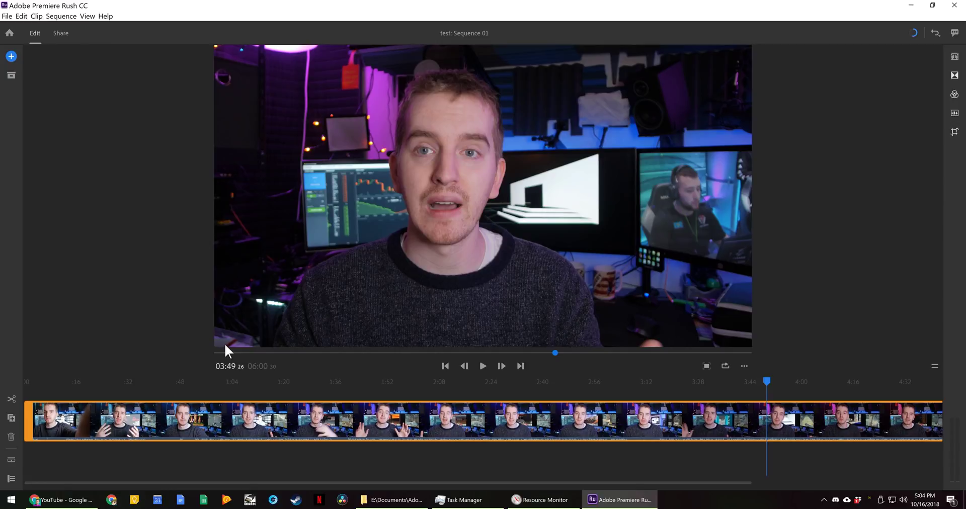
click(388, 500)
double_click(306, 208)
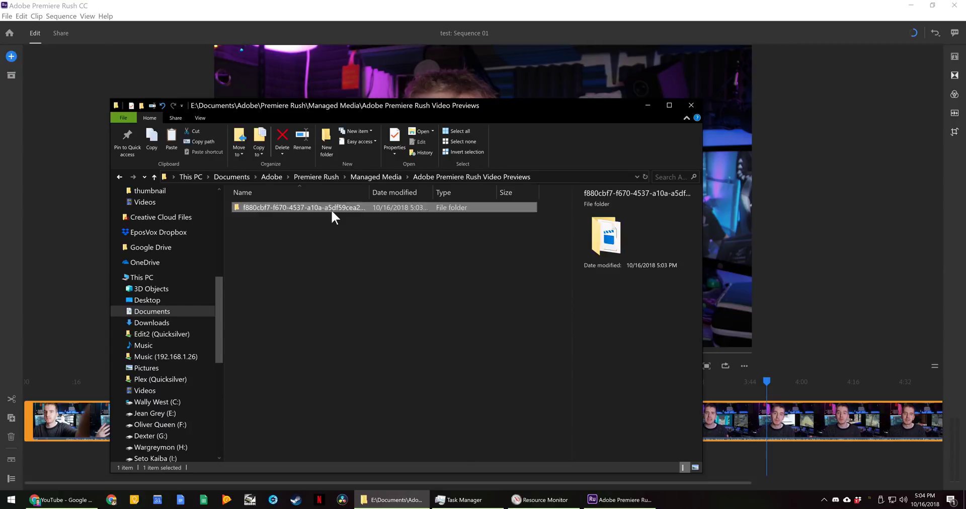
click(273, 216)
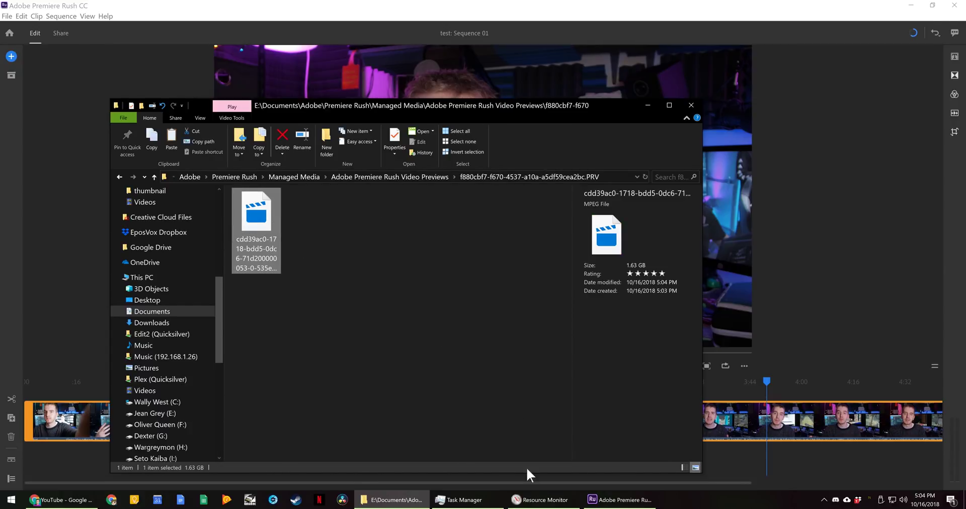
click(541, 500)
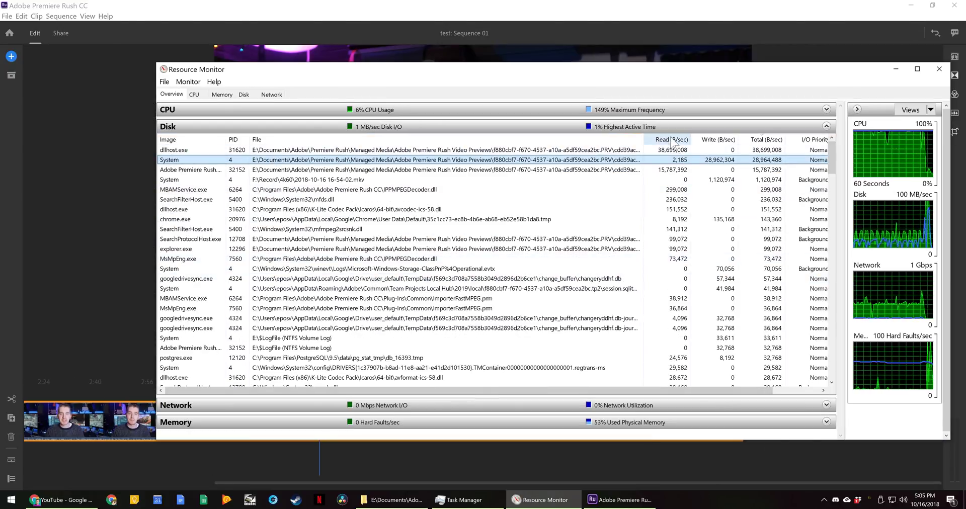
Step: Widen the File column, confirm the preview MPEG at 2.52 GB and 59.94 fps, then show Premiere Rush's project assets
drag(645, 140, 822, 138)
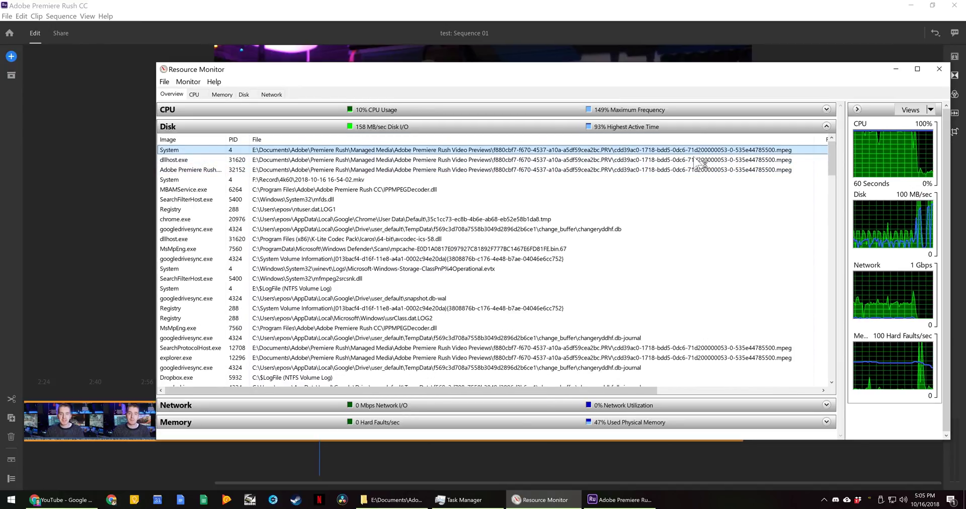
click(395, 500)
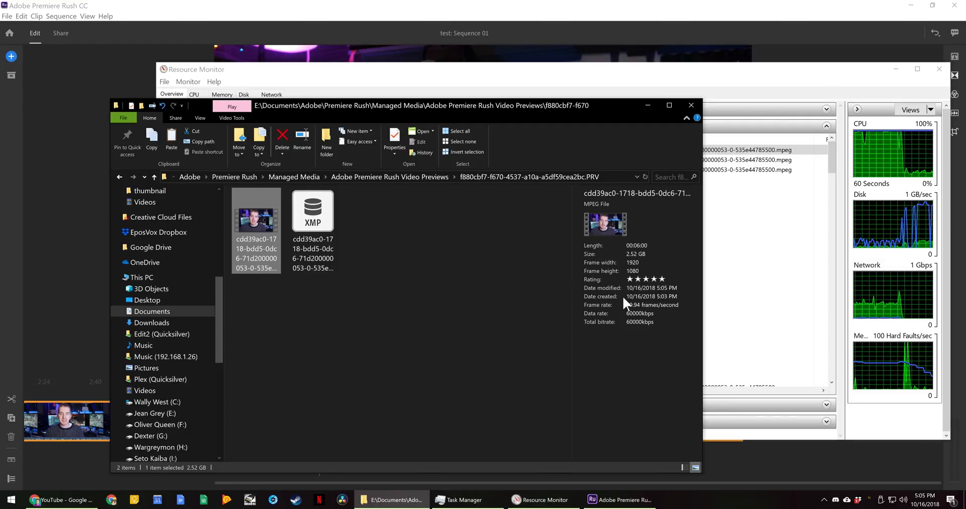
click(11, 75)
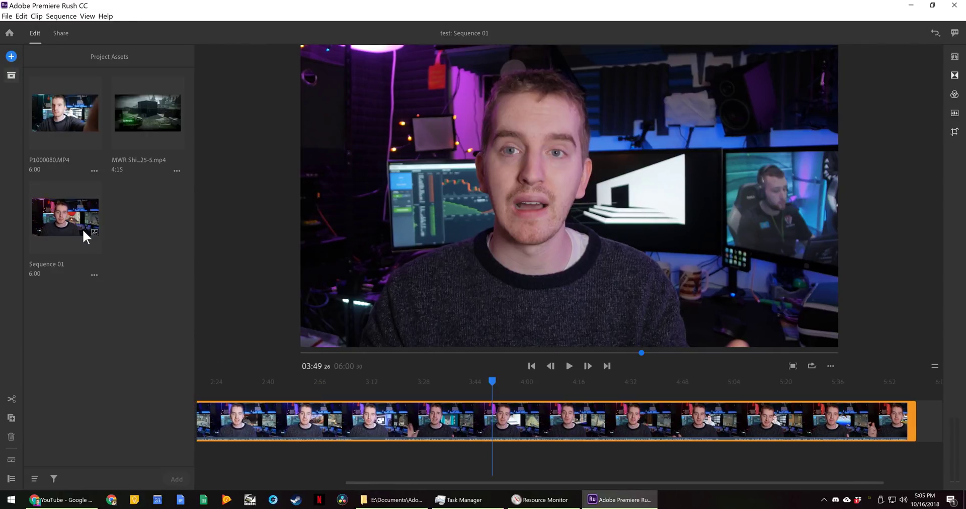
Step: Select MWR Shipment 25-5.mp4 and P1000080.MP4 in Project Assets, and open the MWR clip for preview
click(159, 122)
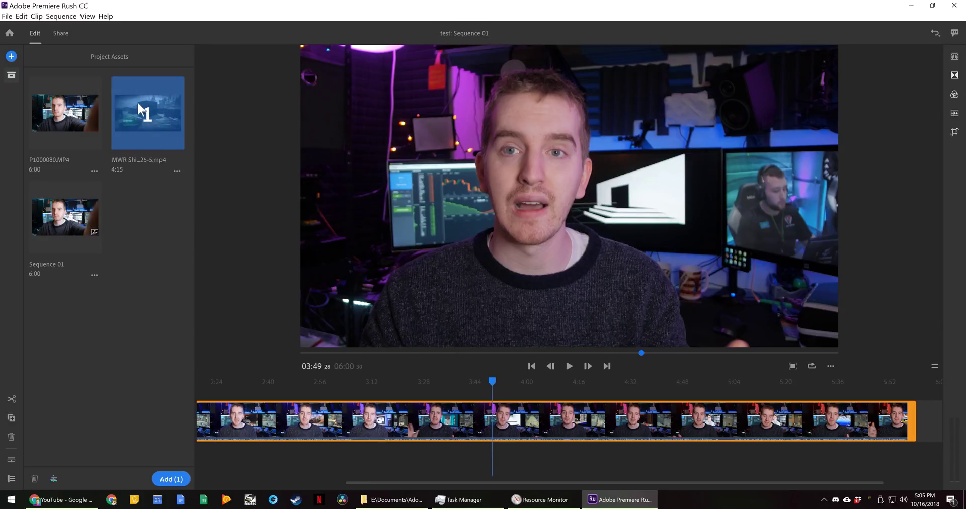
click(392, 500)
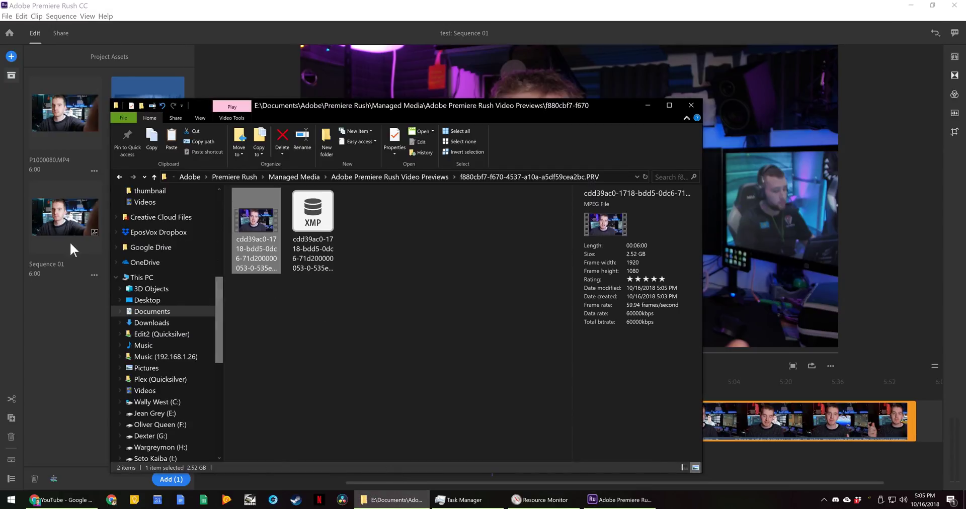
click(70, 114)
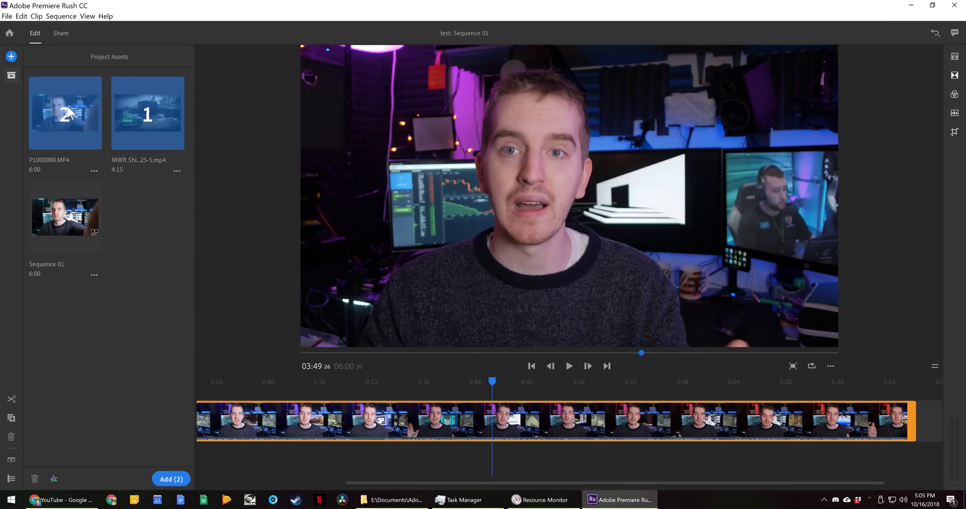
click(175, 158)
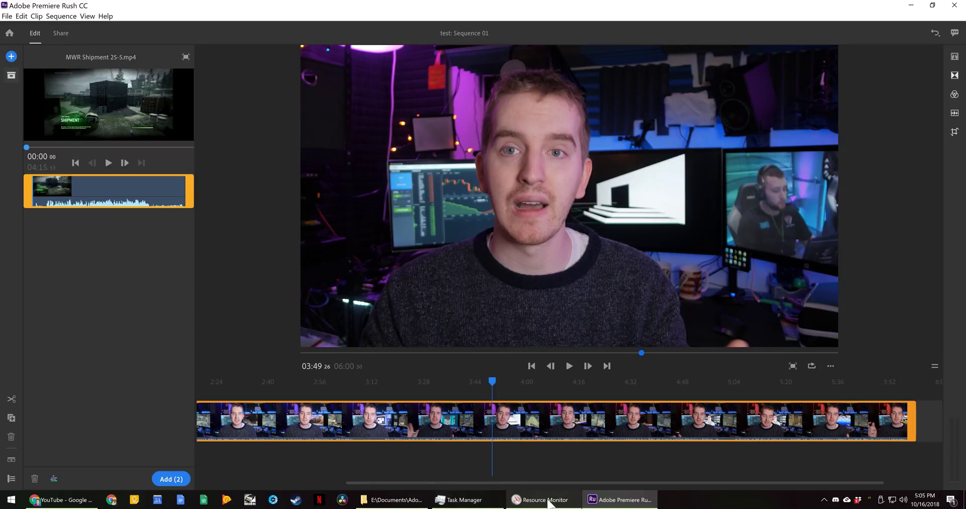
click(463, 500)
click(541, 500)
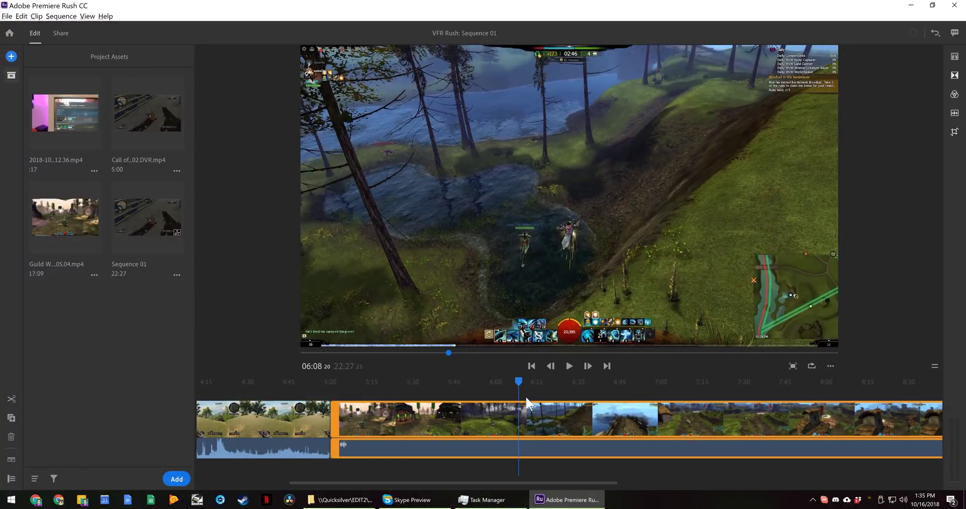
Step: Show the clip's audio settings, then play the gameplay from about 6:18 and stop at 6:23
click(953, 114)
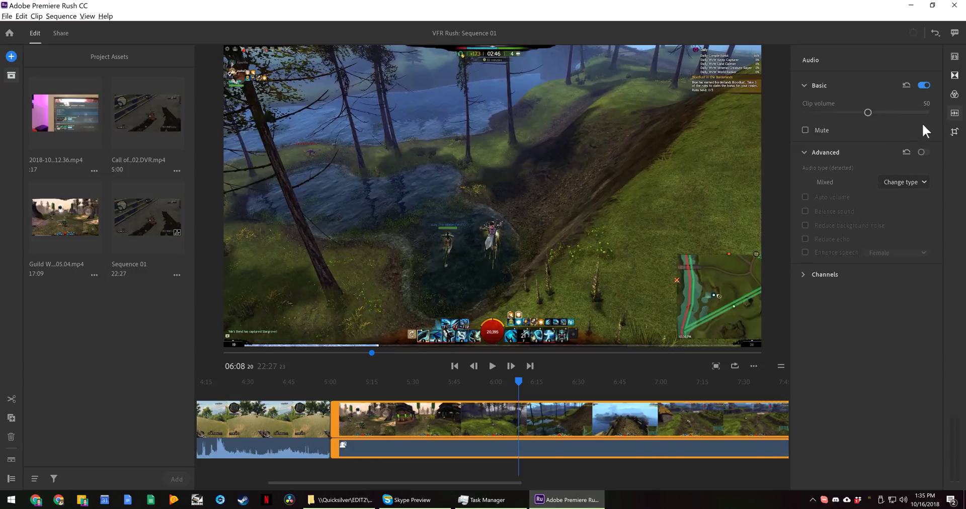
click(547, 406)
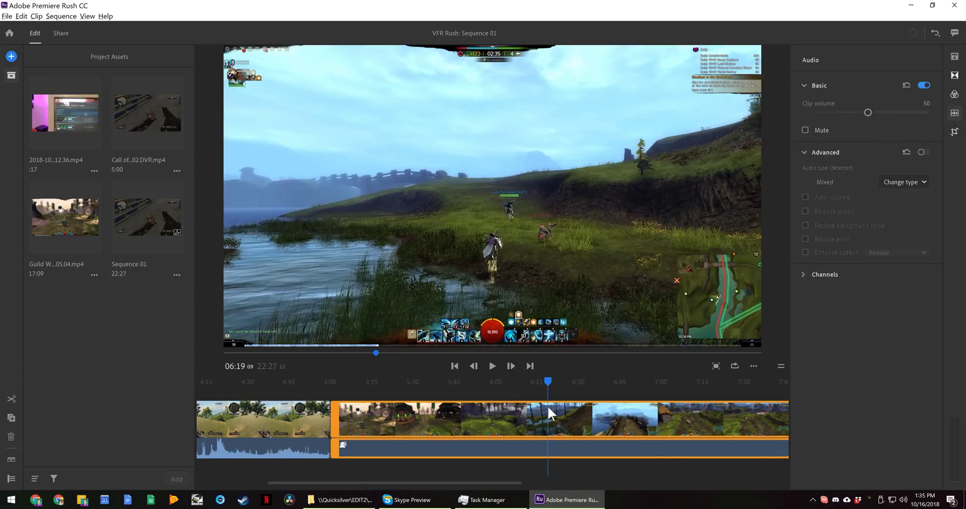
key(space)
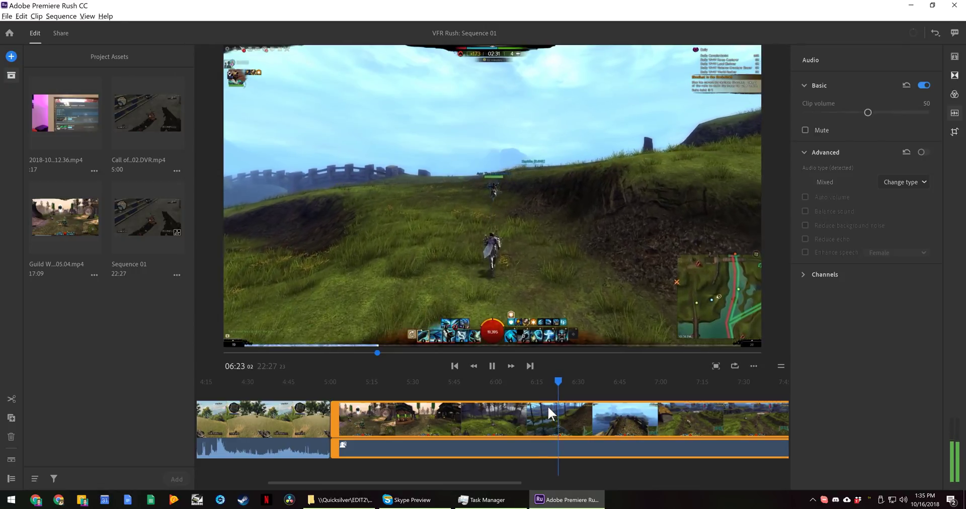
key(space)
scroll(440, 442, up, 5)
scroll(436, 436, up, 7)
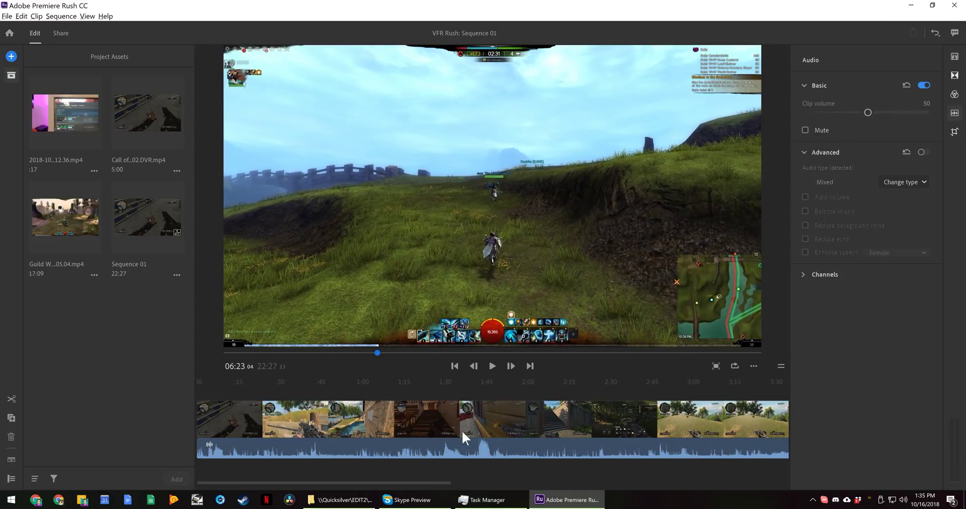
Step: Scrub the Call of Duty preview to 01:42, about 02:48, 03:00 and 03:43
click(474, 416)
click(478, 422)
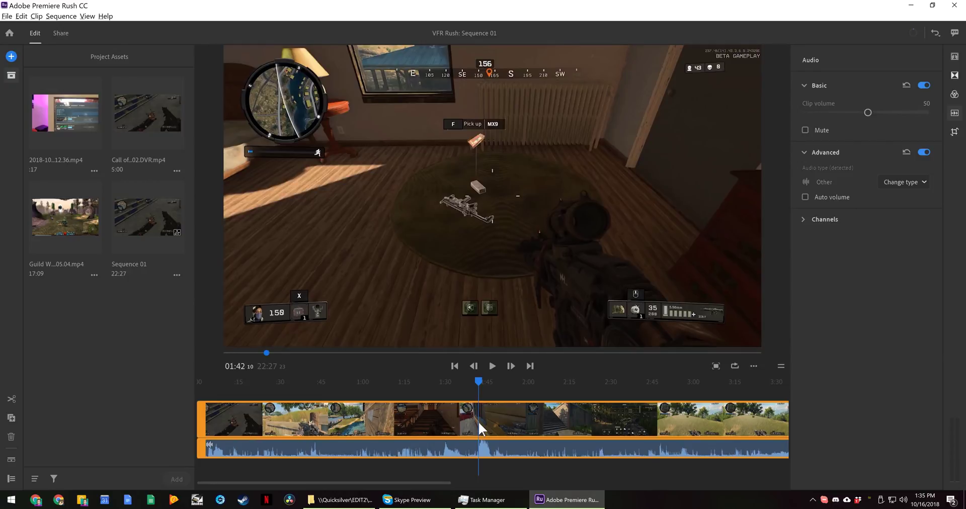
click(651, 415)
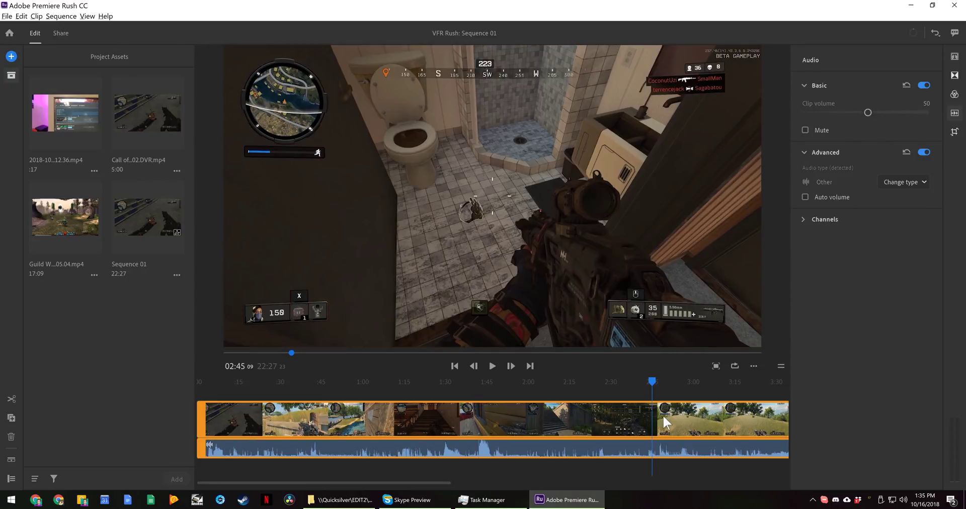
click(662, 413)
click(695, 423)
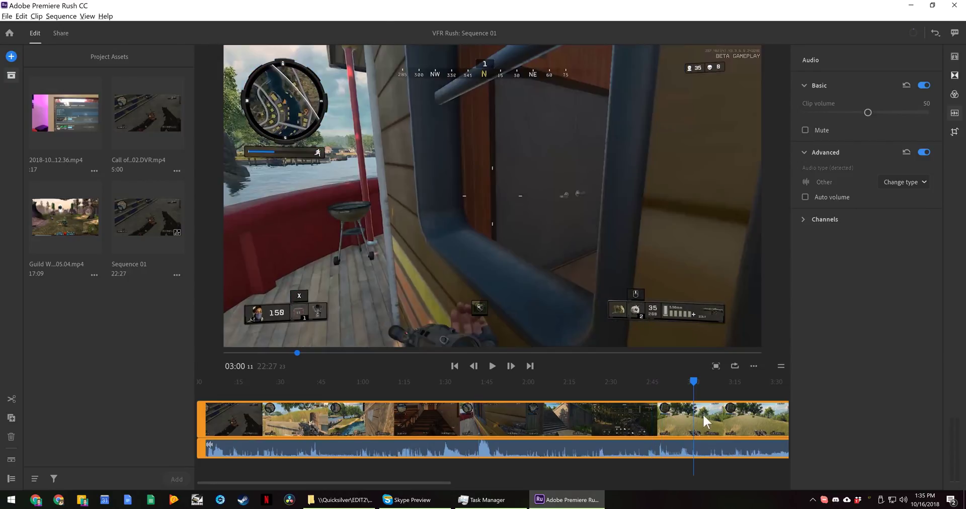
scroll(650, 438, down, 5)
click(559, 416)
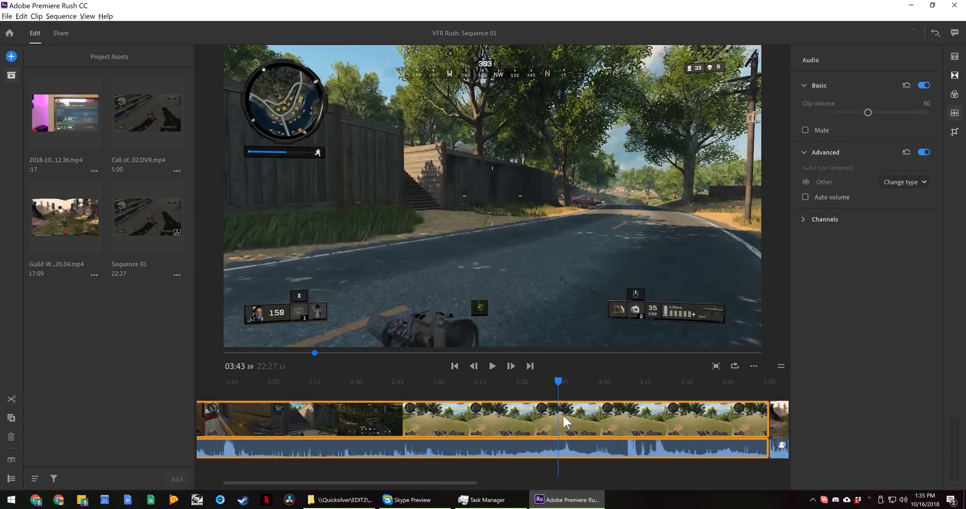
Step: Play from 03:43 to 04:18, select the Guild Wars clip near 7:57, and check CPU in Task Manager
key(space)
click(625, 412)
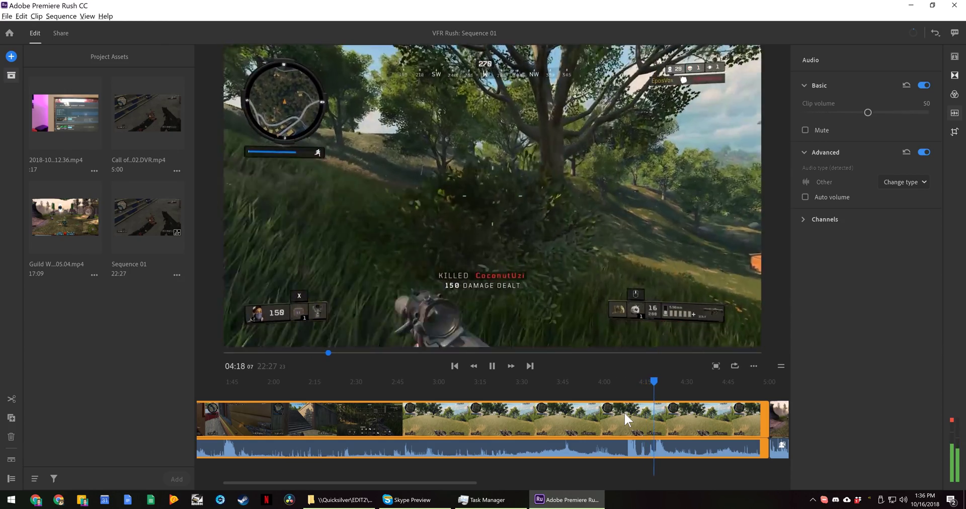
key(space)
scroll(637, 436, down, 5)
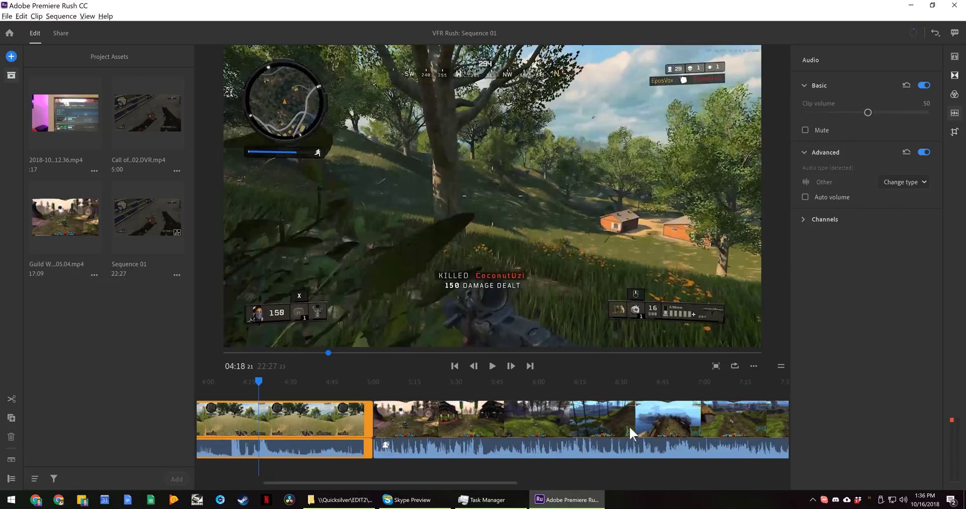
scroll(627, 427, down, 3)
click(627, 426)
key(alt+Tab)
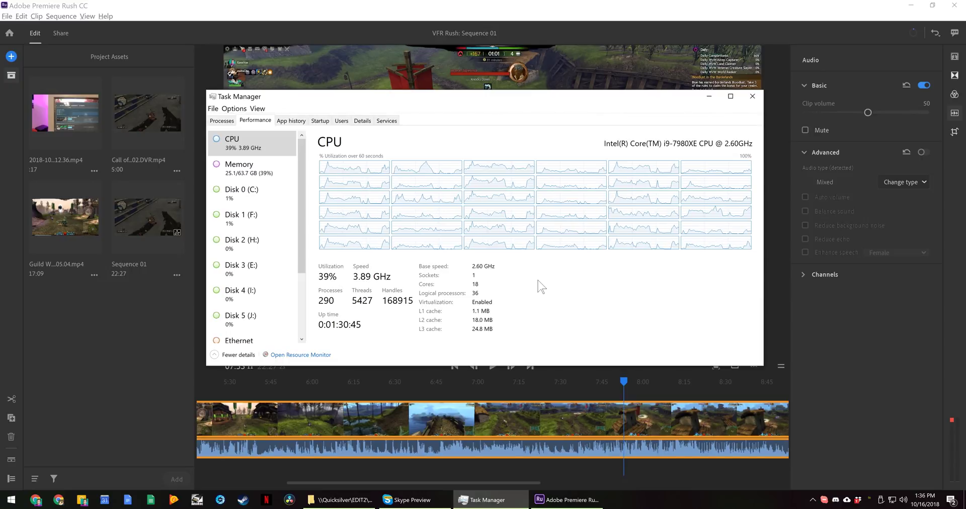
Step: Open a second Explorer window from the taskbar and browse into the C: drive toward Media Cache Files
click(603, 409)
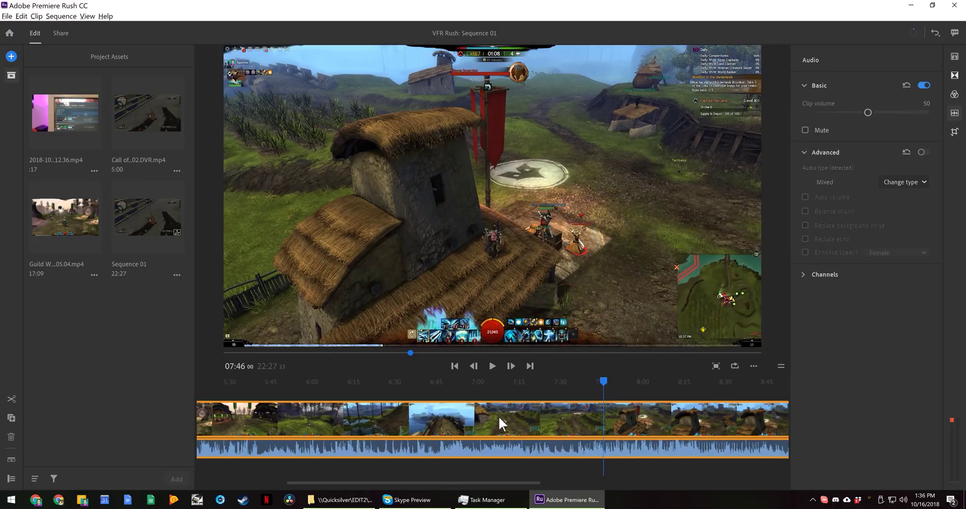
click(340, 500)
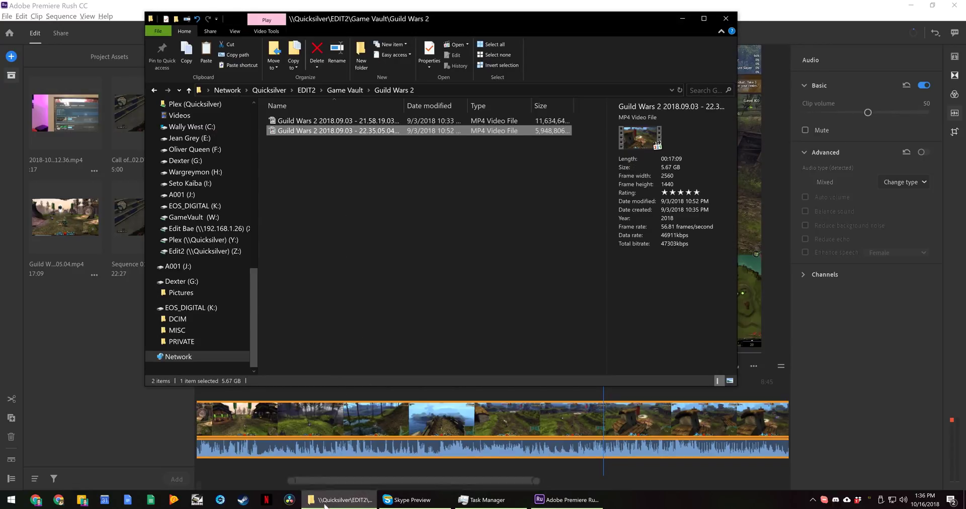
middle_click(340, 499)
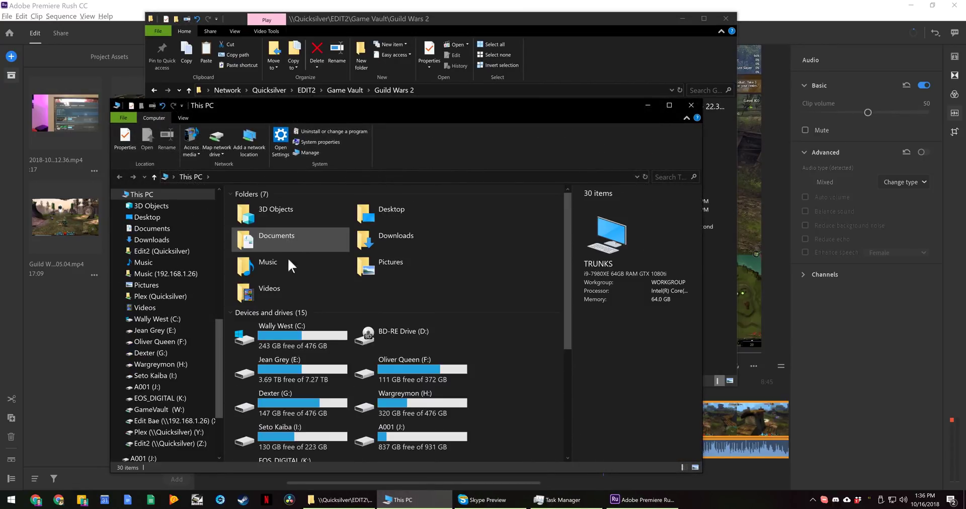
double_click(302, 280)
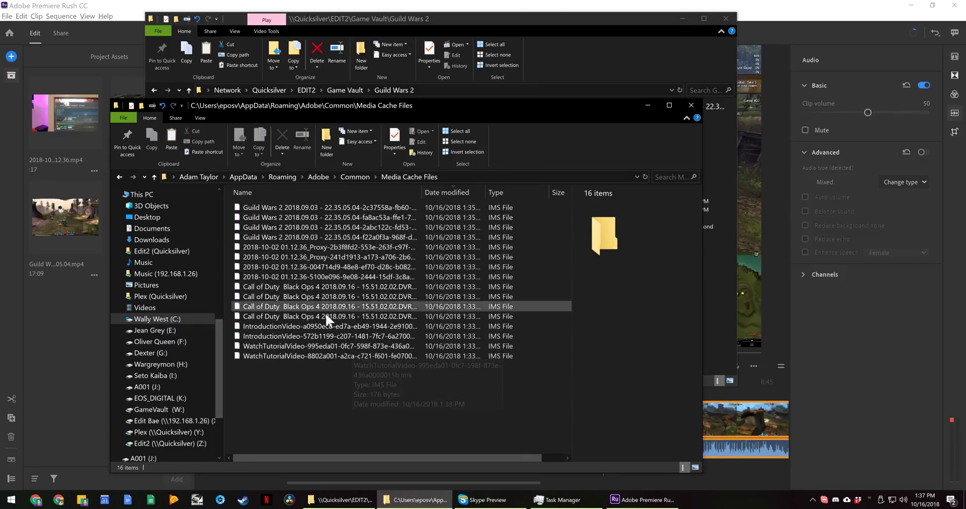
Step: Inspect the Guild Wars 2, Call of Duty, IntroductionVideo and WatchTutorialVideo IMS cache files' details
click(379, 236)
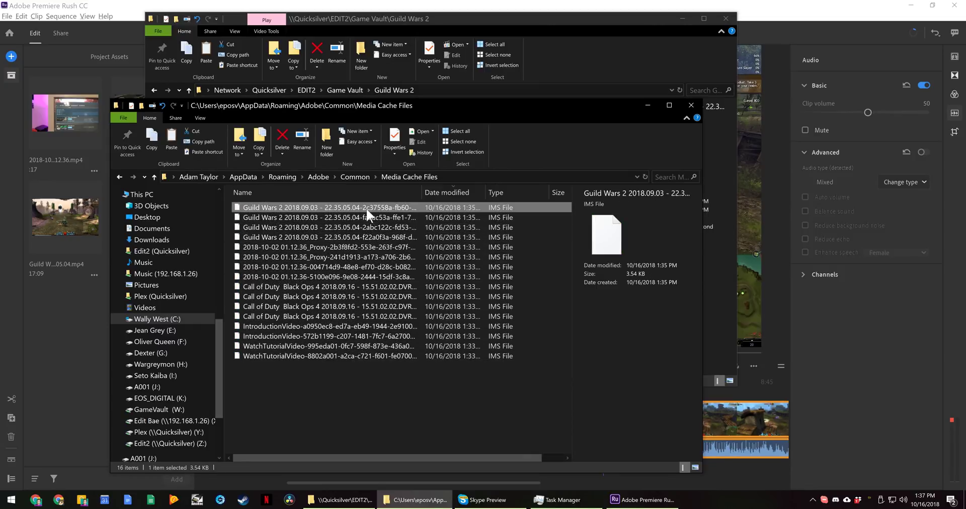
click(371, 286)
click(367, 297)
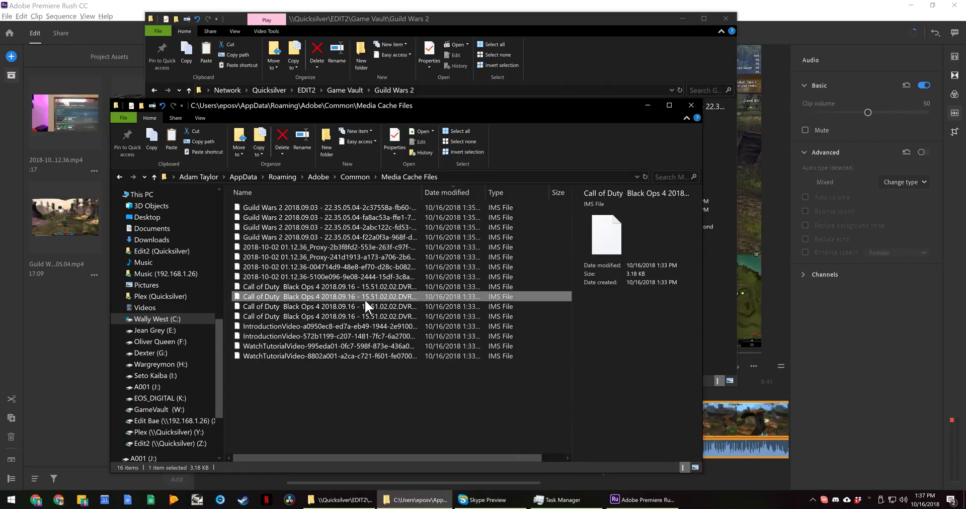
click(364, 306)
click(362, 316)
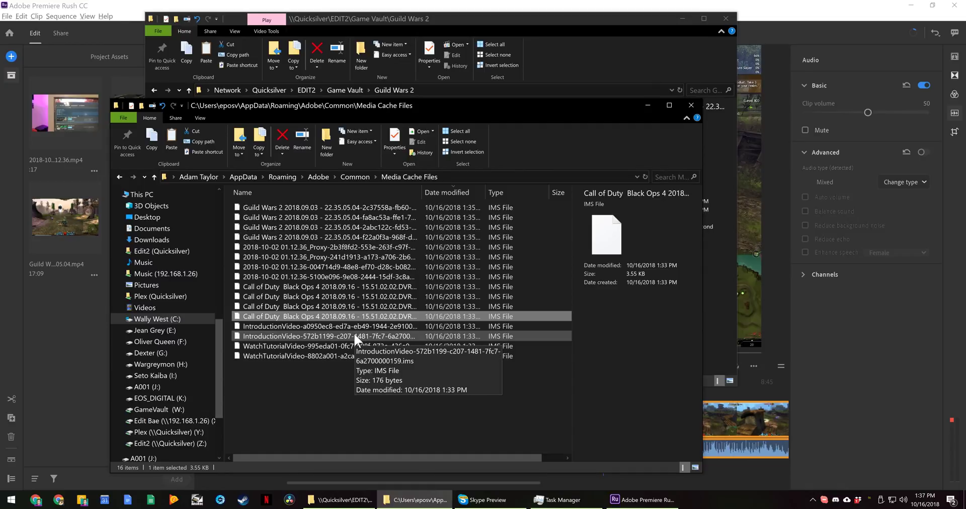
click(355, 334)
click(354, 346)
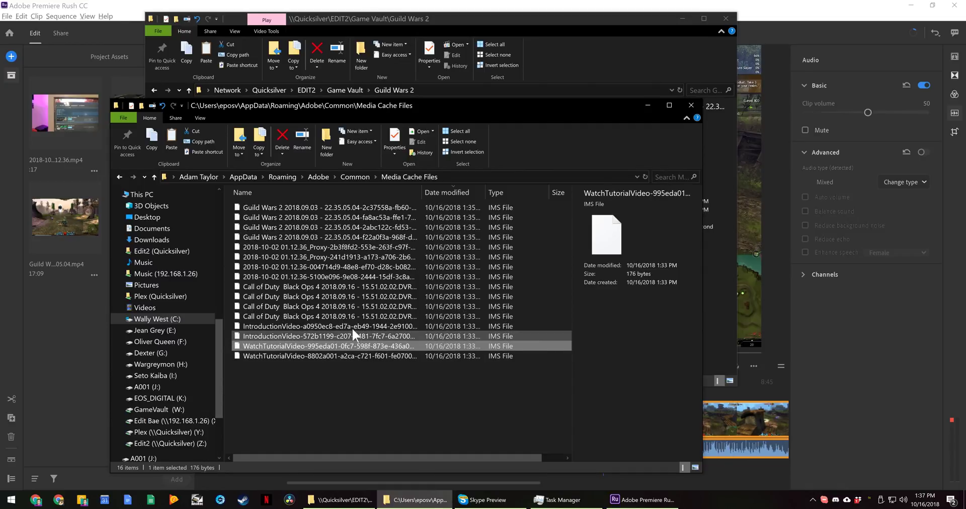
click(352, 327)
key(Up)
key(Up)
key(Up)
key(Up)
key(Up)
key(Up)
key(Up)
key(Up)
key(Up)
key(Up)
key(Up)
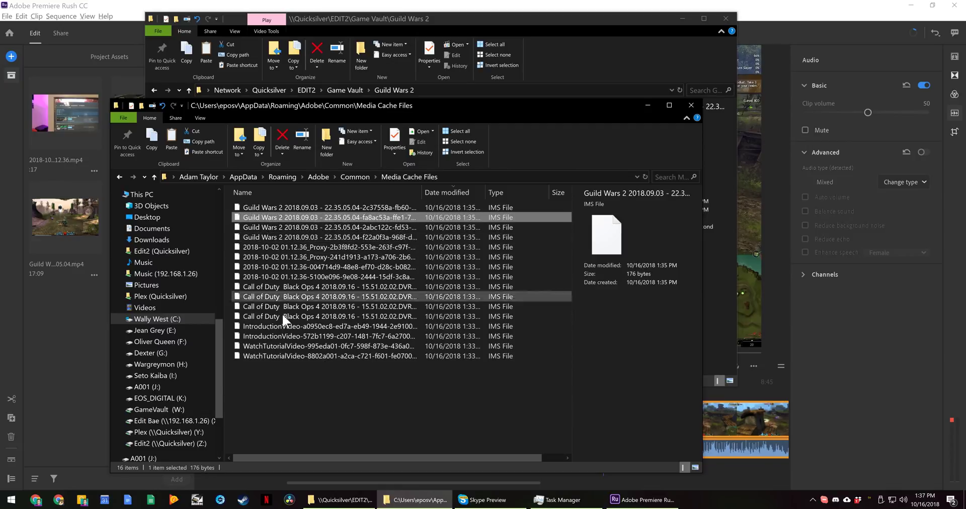
Step: Check the peak files in H:\Media Cache\Peak Files\2018-10-16, go back to H:\, and return to Premiere Rush
click(186, 364)
double_click(264, 286)
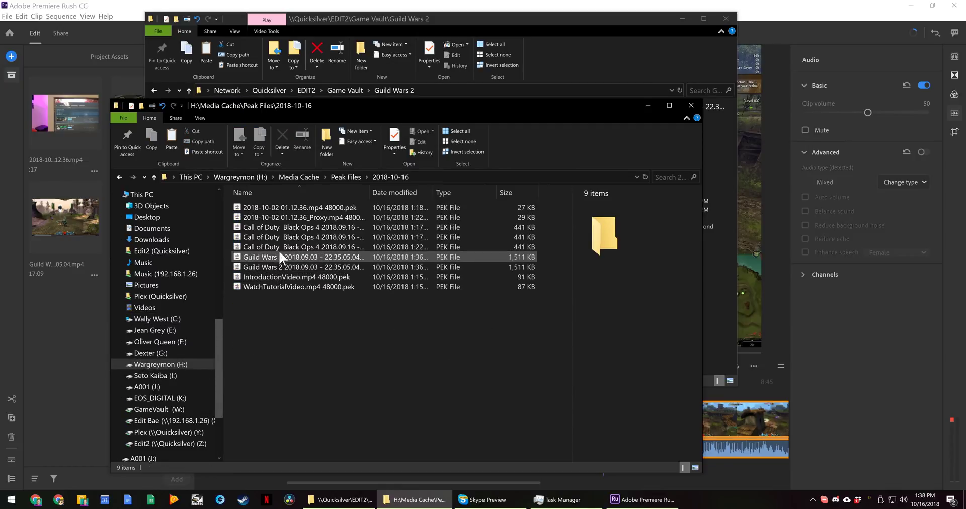
click(282, 275)
key(alt+Up)
key(alt+Up)
key(alt+Up)
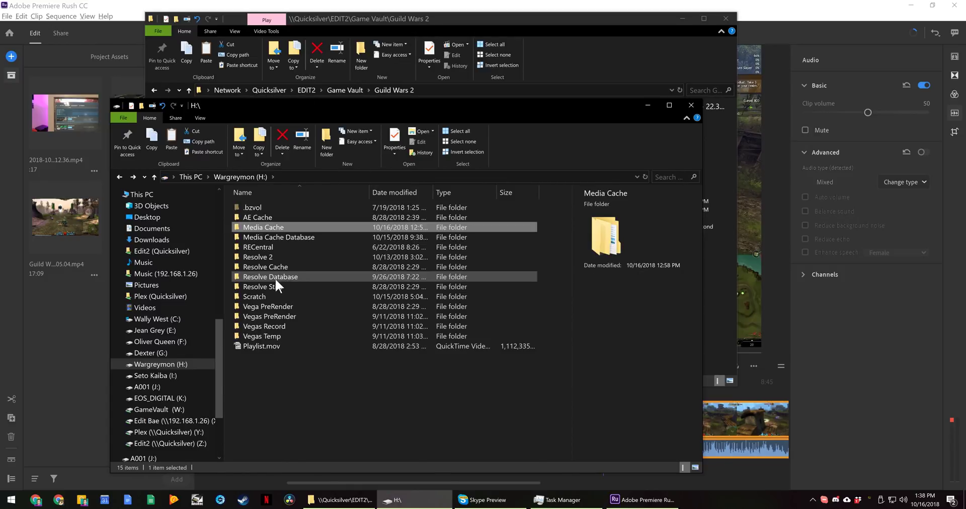
mouse_move(259, 294)
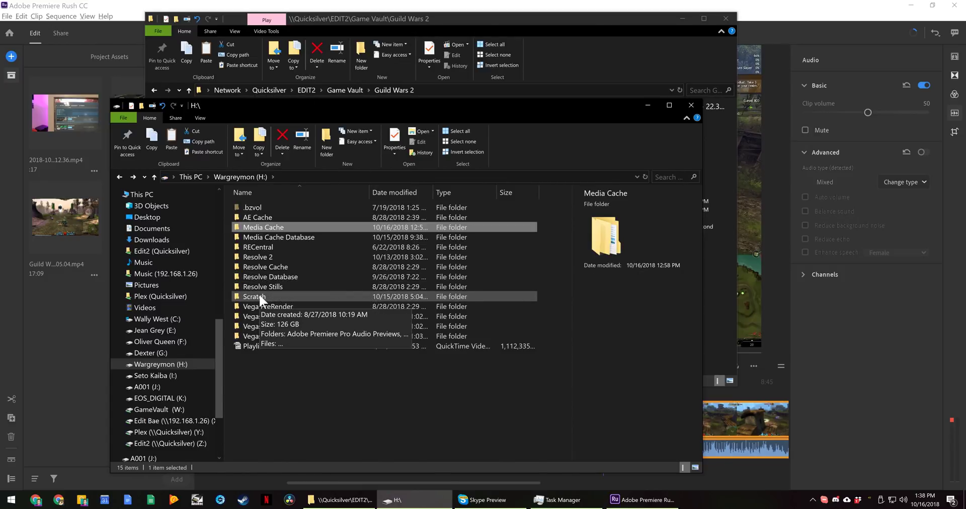
click(769, 9)
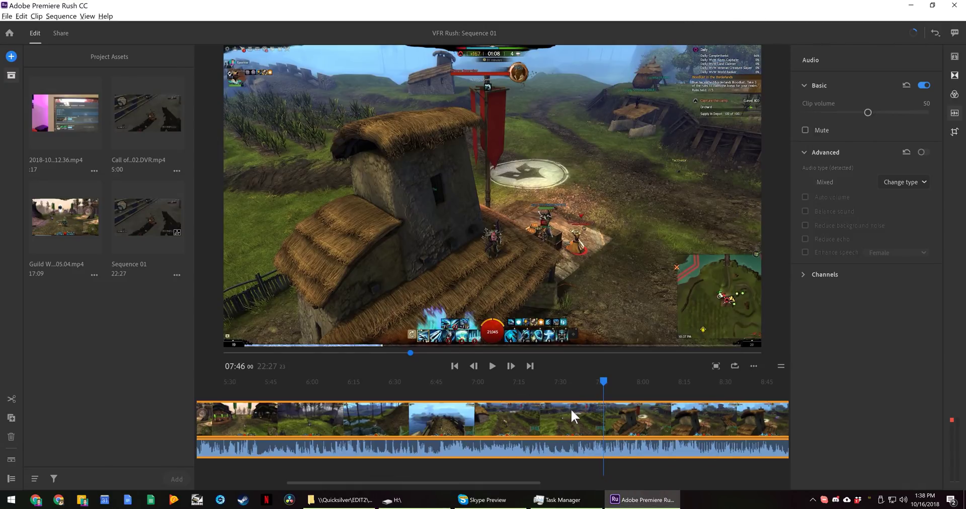
Step: Drag the timeline zoom bar to zoom out across the whole 22:27 sequence
drag(506, 483, 770, 473)
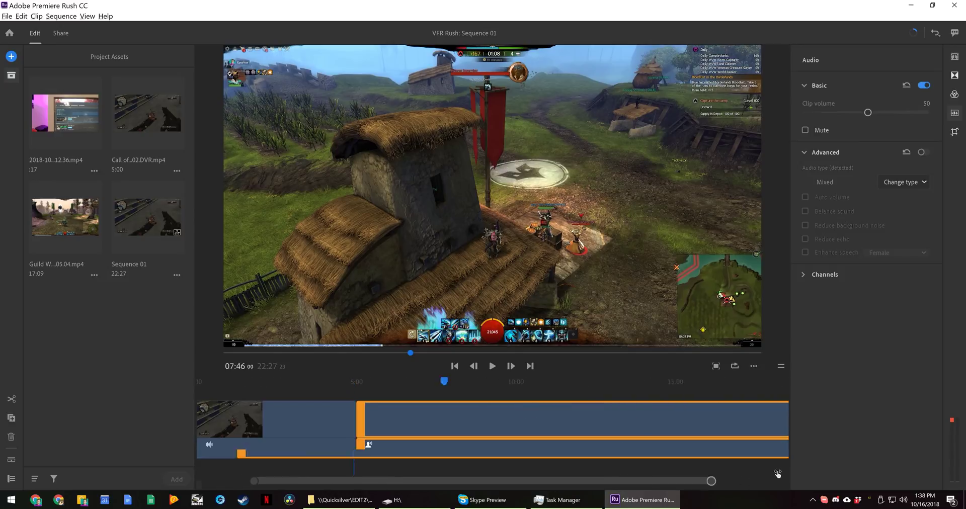